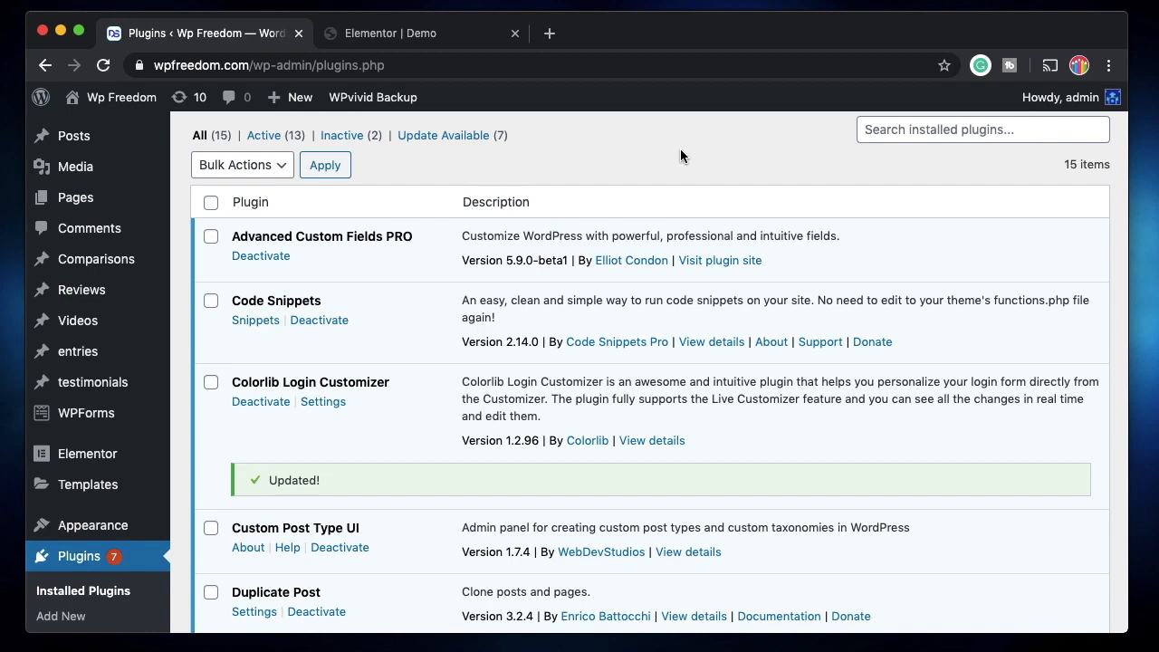
Check the installed version of the Dynamic Content for Elementor plugin and open its Dynamic Content settings
scroll(589, 414, down, 5)
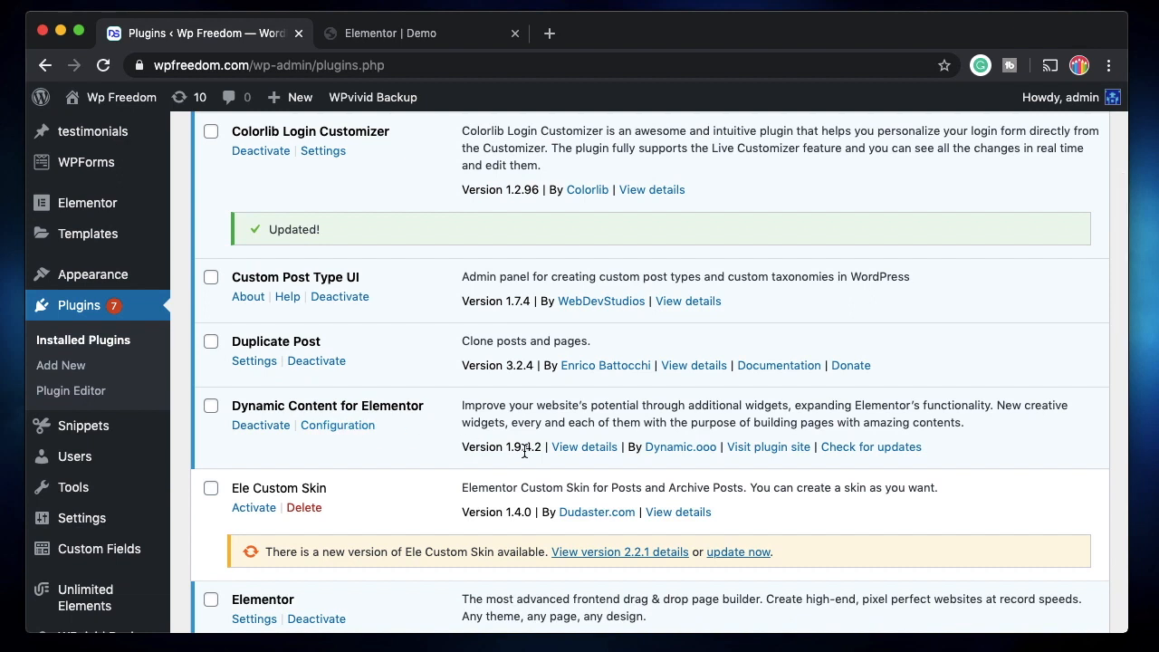
double_click(524, 447)
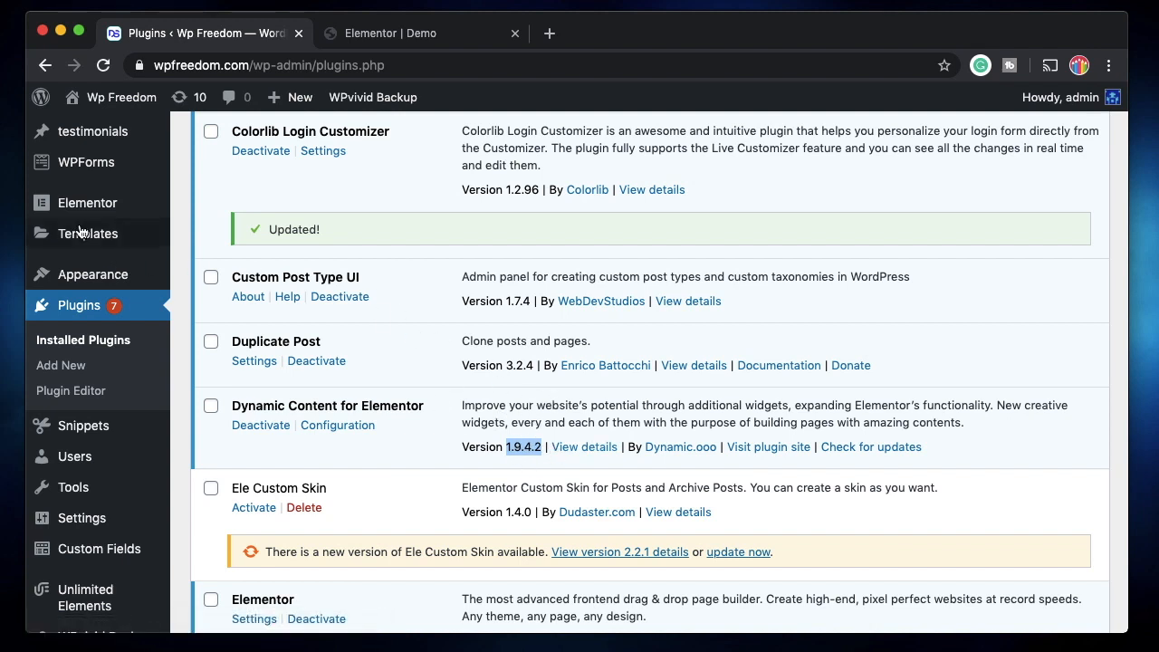
mouse_move(79, 213)
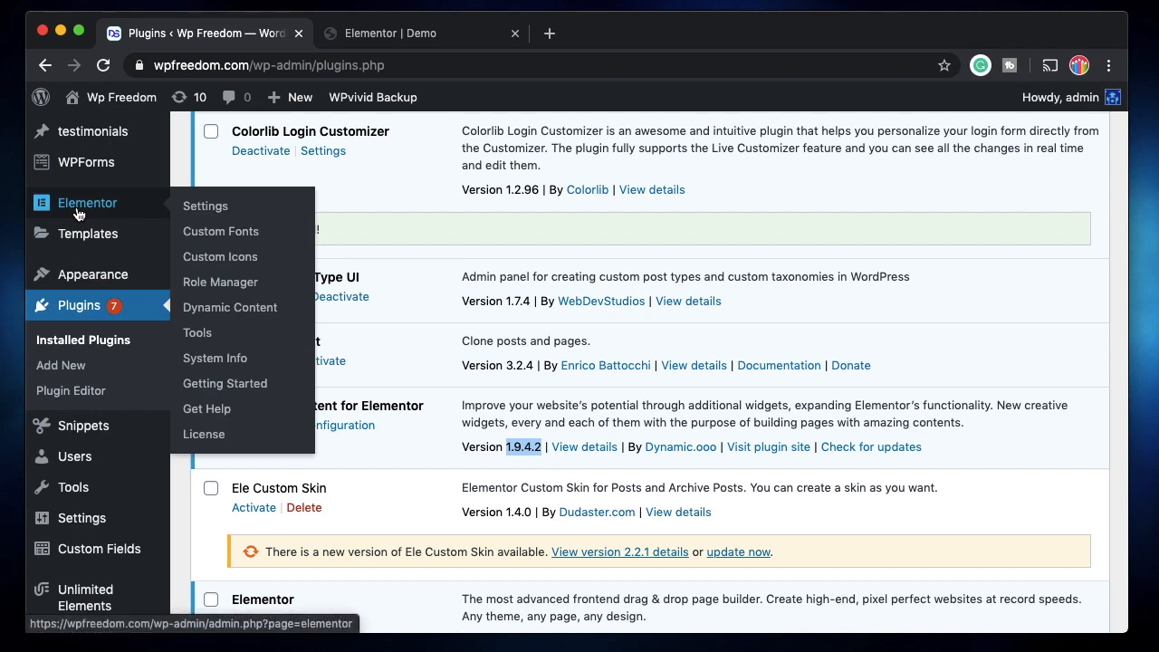
click(223, 311)
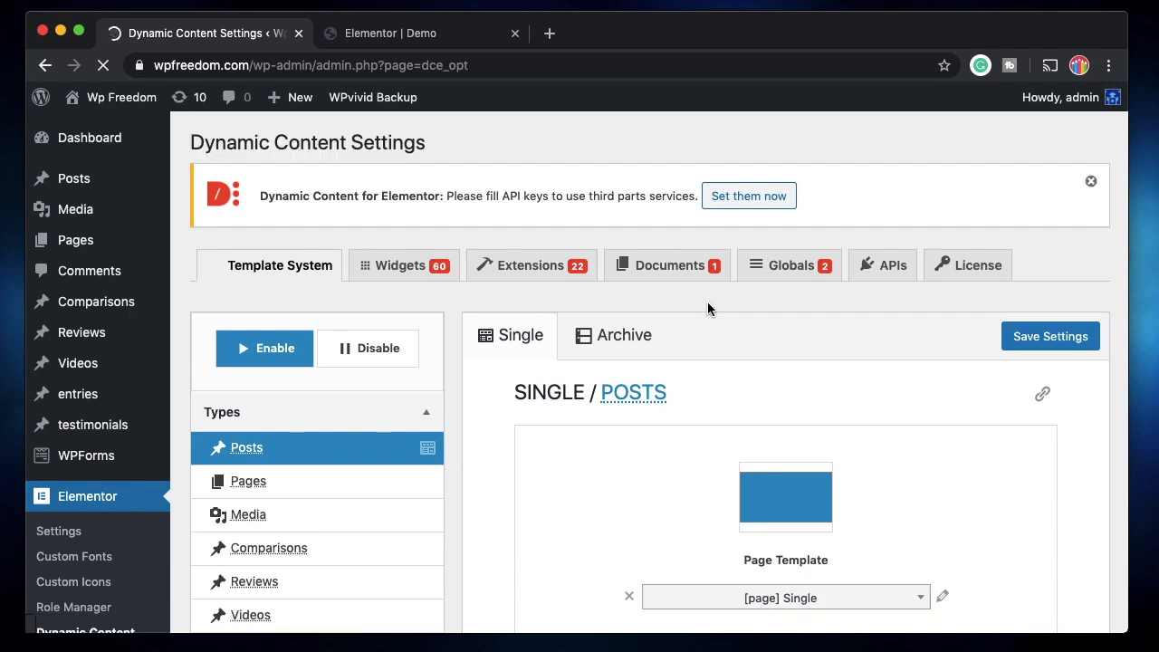
Show the Extensions settings and look through the available extensions as far as Unwrap and Visibility
click(530, 265)
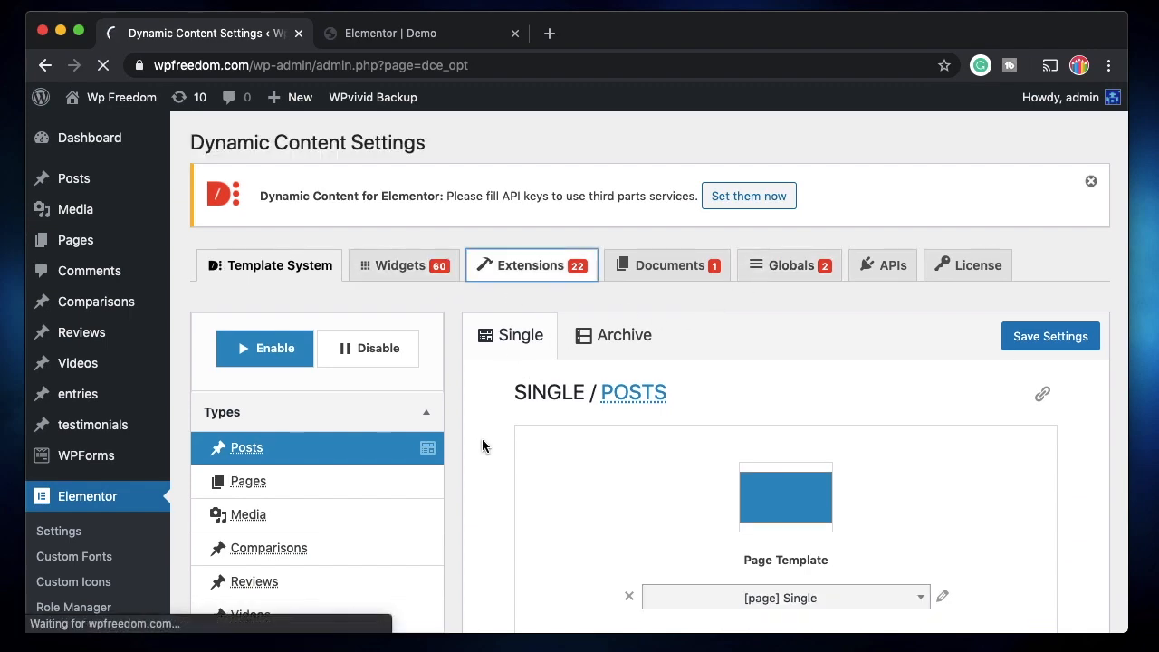
scroll(497, 408, down, 5)
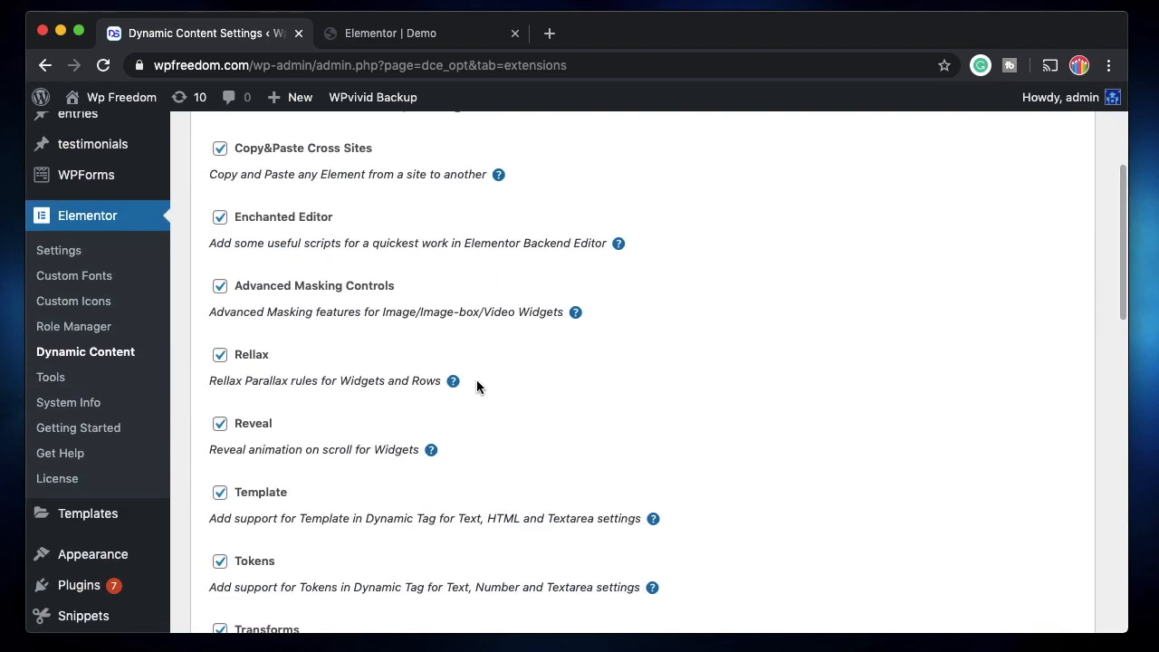
scroll(466, 421, down, 4)
scroll(462, 422, down, 3)
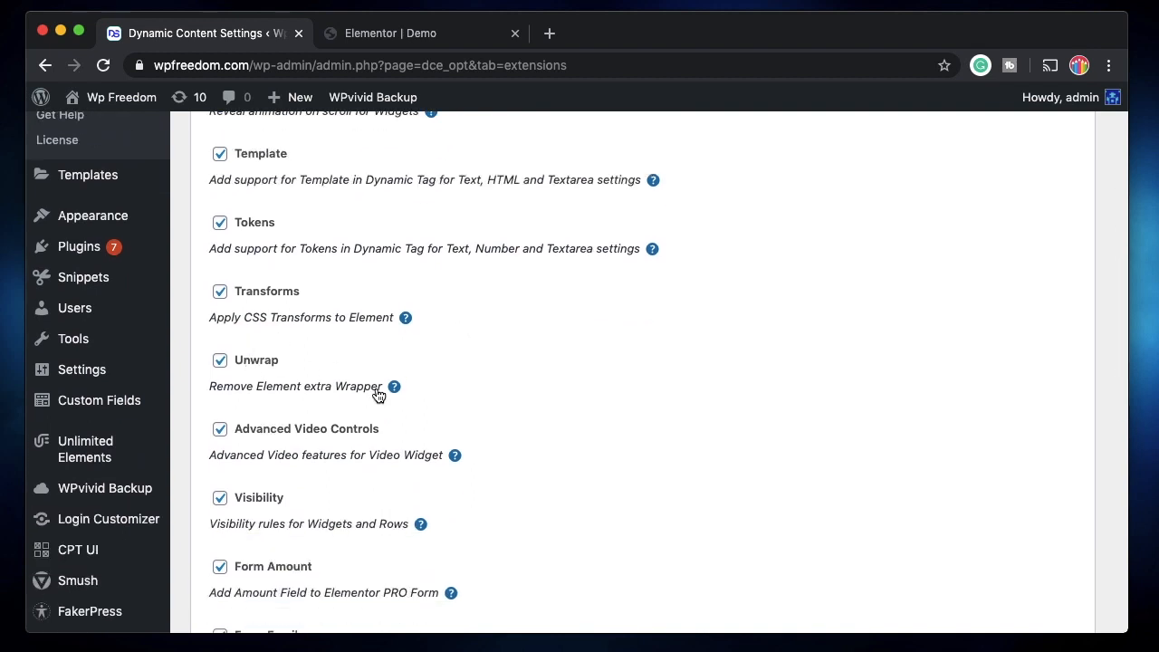
Switch to the Elementor editor of the Demo page and open the waterfront building image beside "The Perfect Surrounding" for editing
click(413, 35)
scroll(552, 357, down, 2)
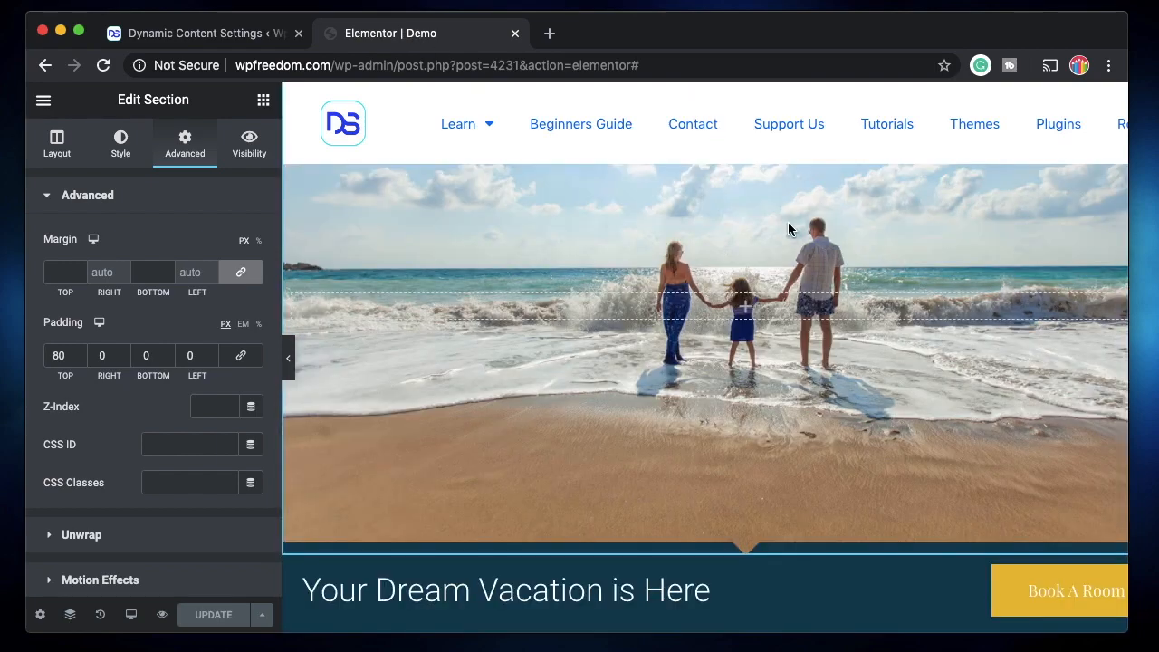
scroll(675, 348, down, 3)
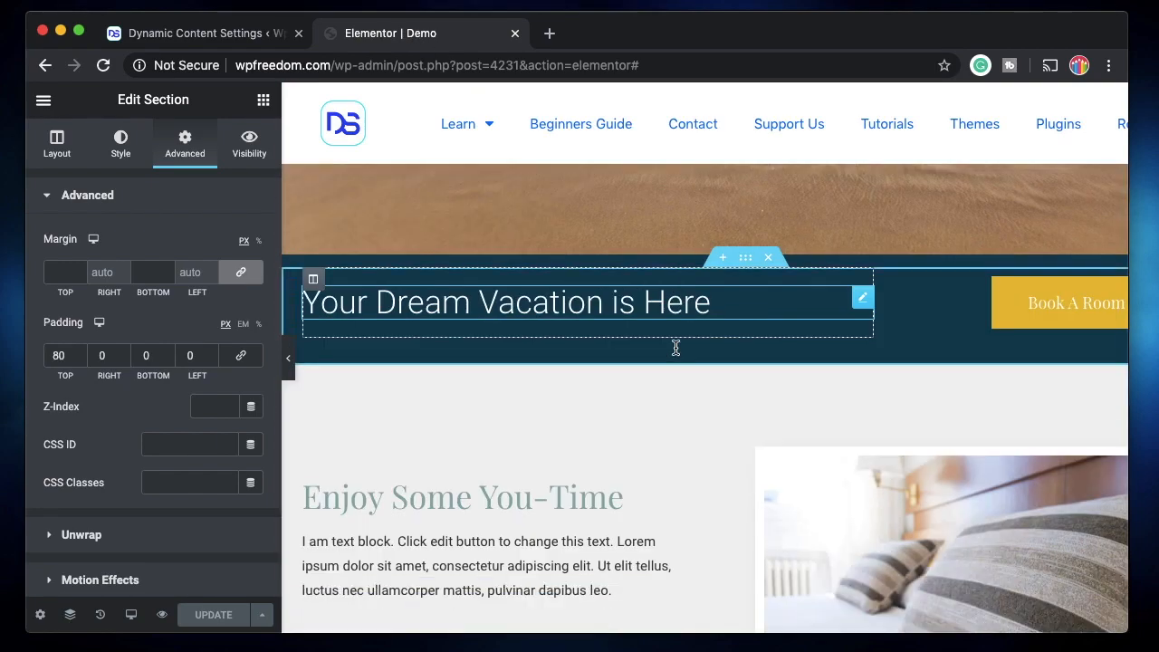
scroll(676, 347, down, 2)
scroll(843, 331, down, 1)
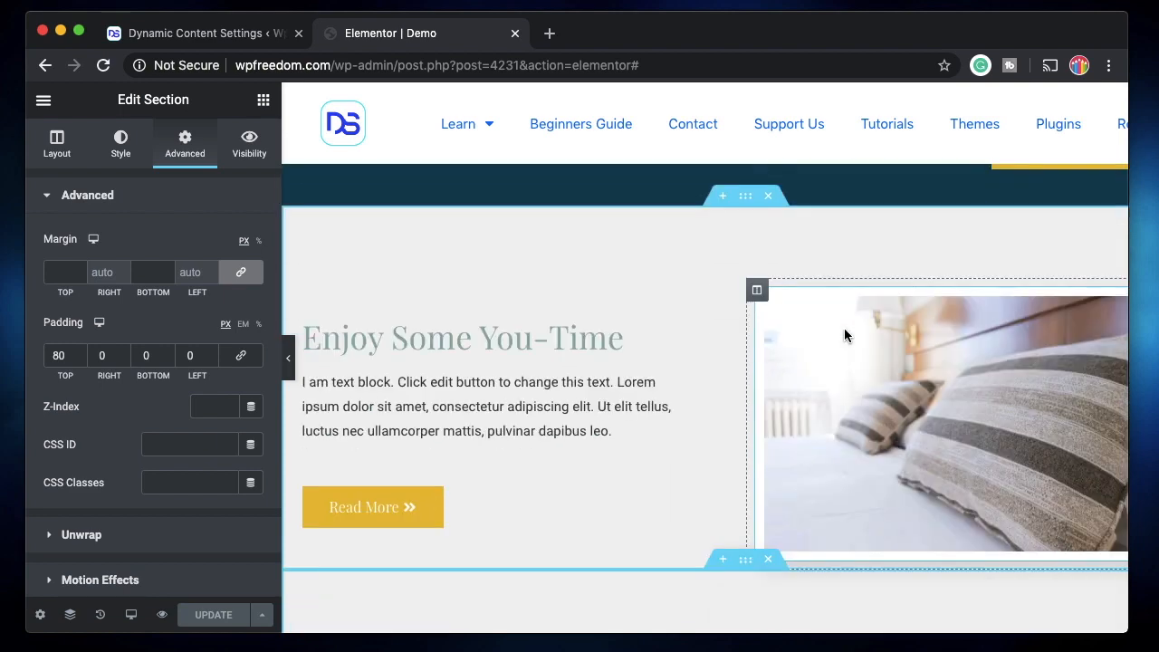
scroll(843, 331, down, 4)
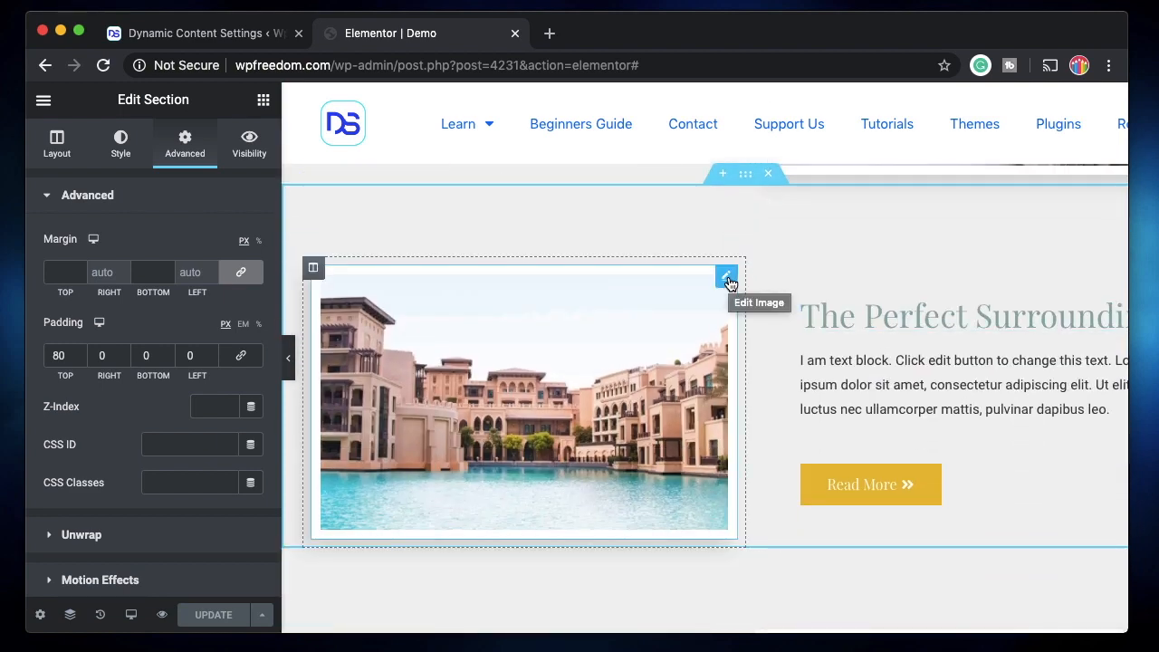
click(726, 278)
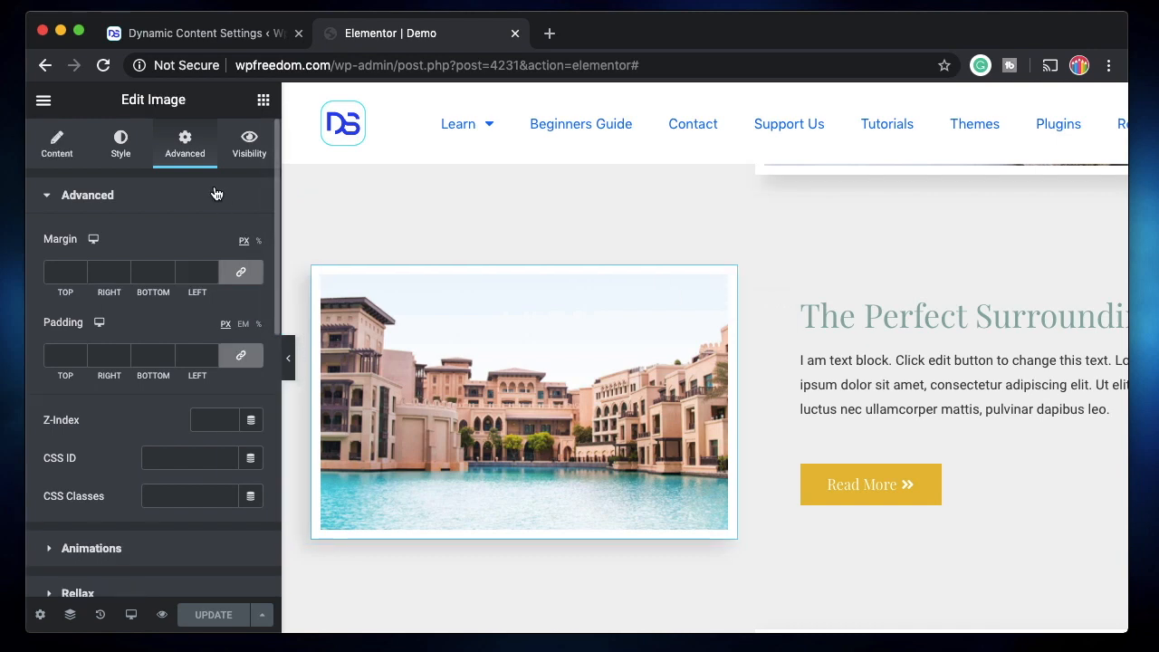
Turn on Unwrap Element in the advanced settings of the waterfront building image and update the page
scroll(138, 456, down, 3)
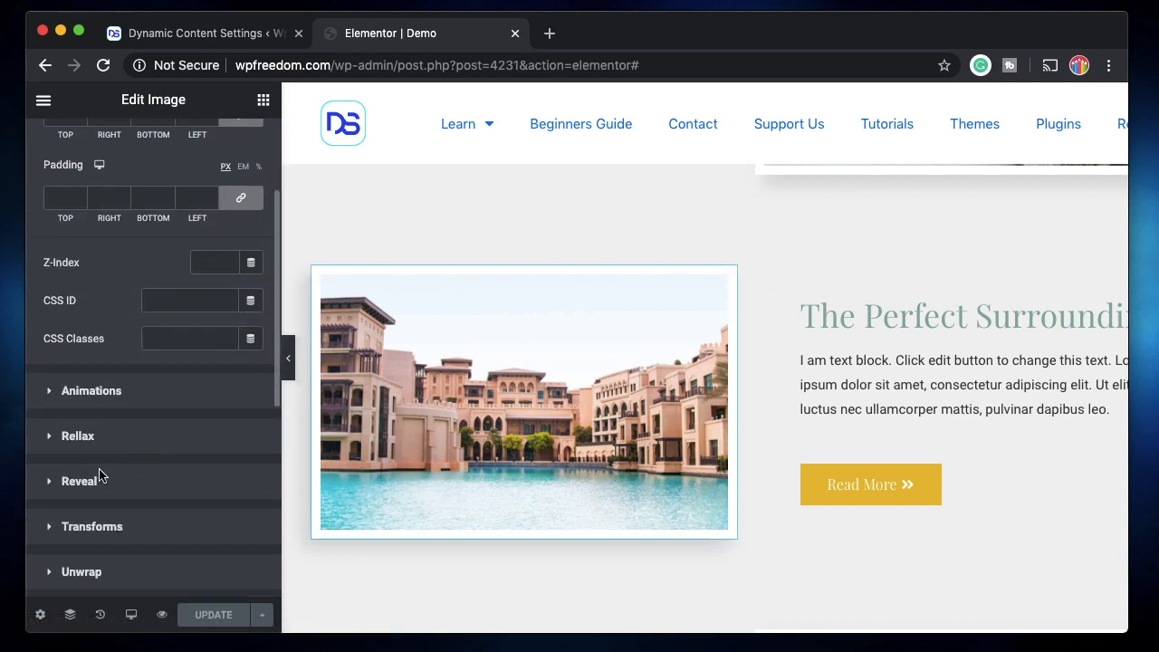
scroll(107, 534, down, 2)
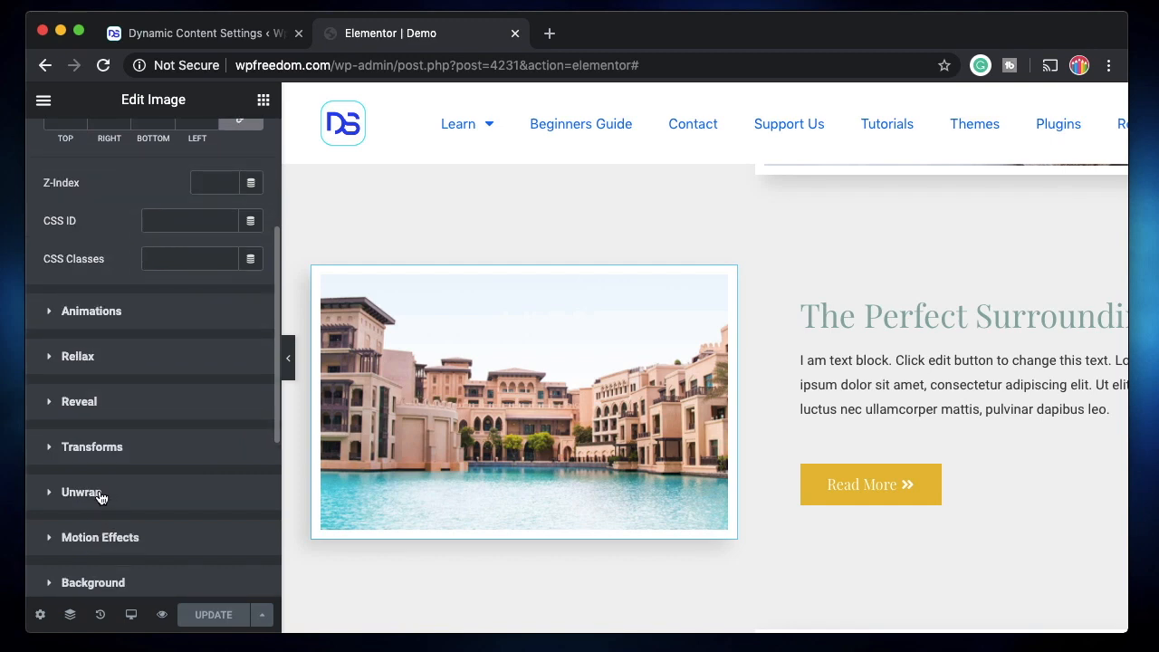
click(81, 491)
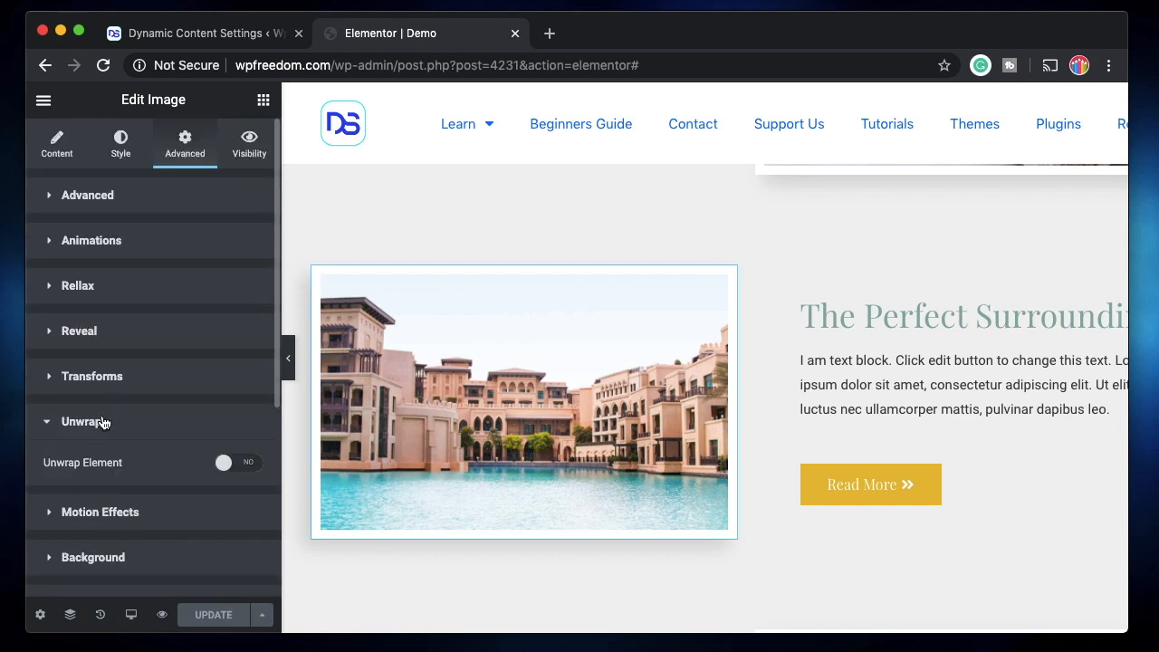
click(229, 466)
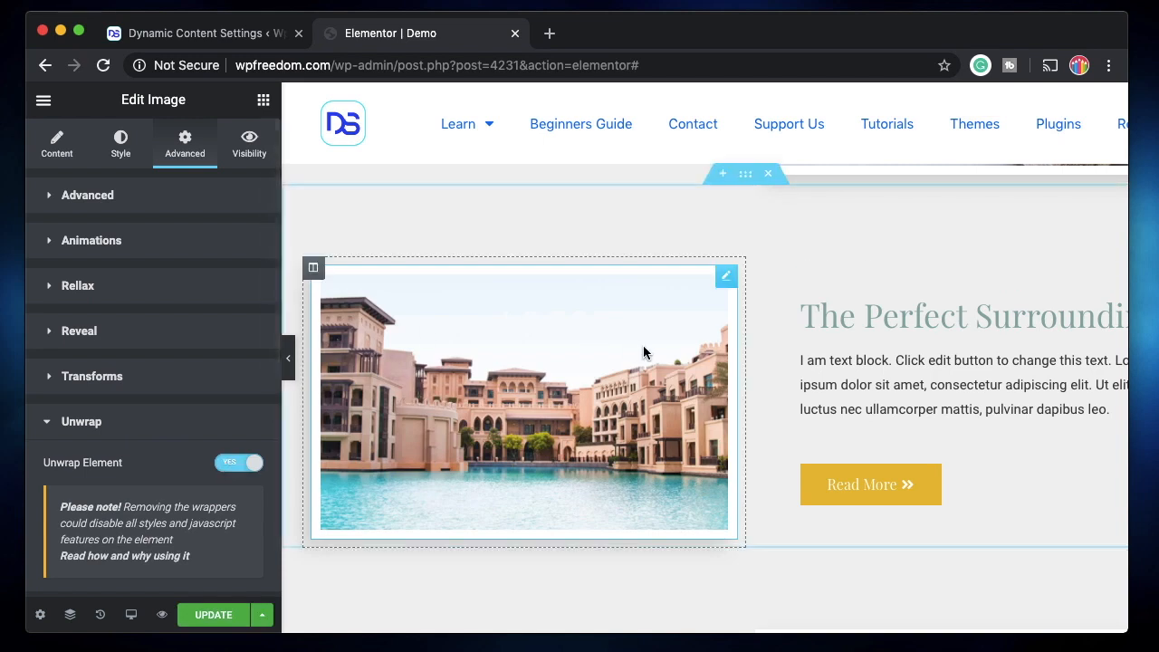
click(237, 463)
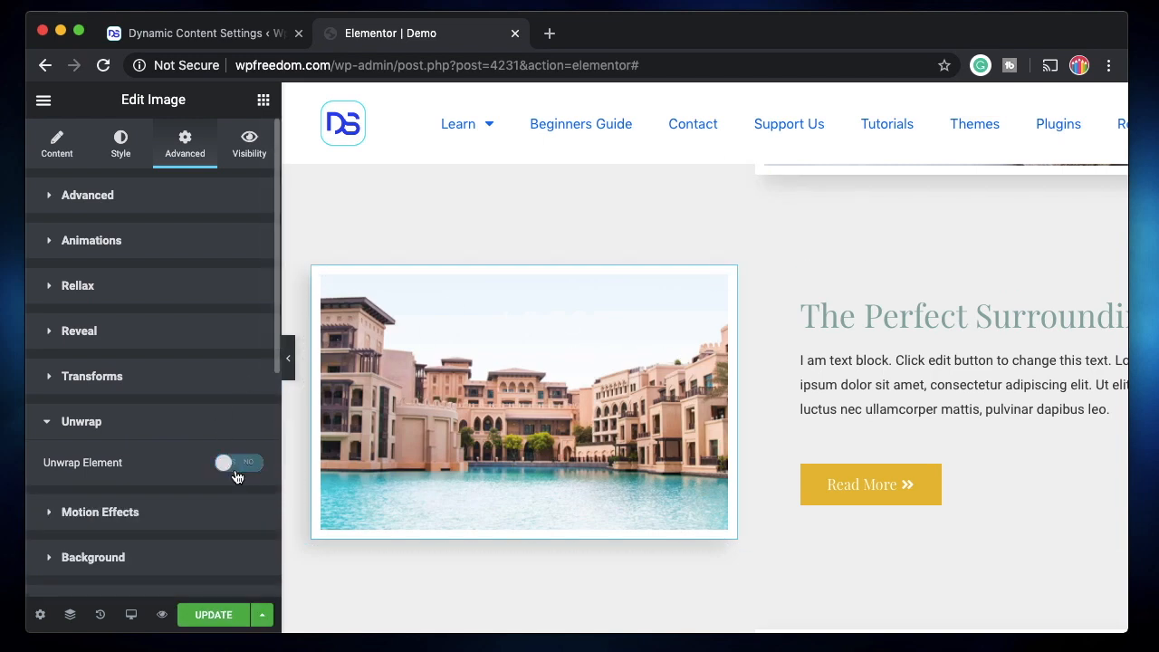
click(235, 465)
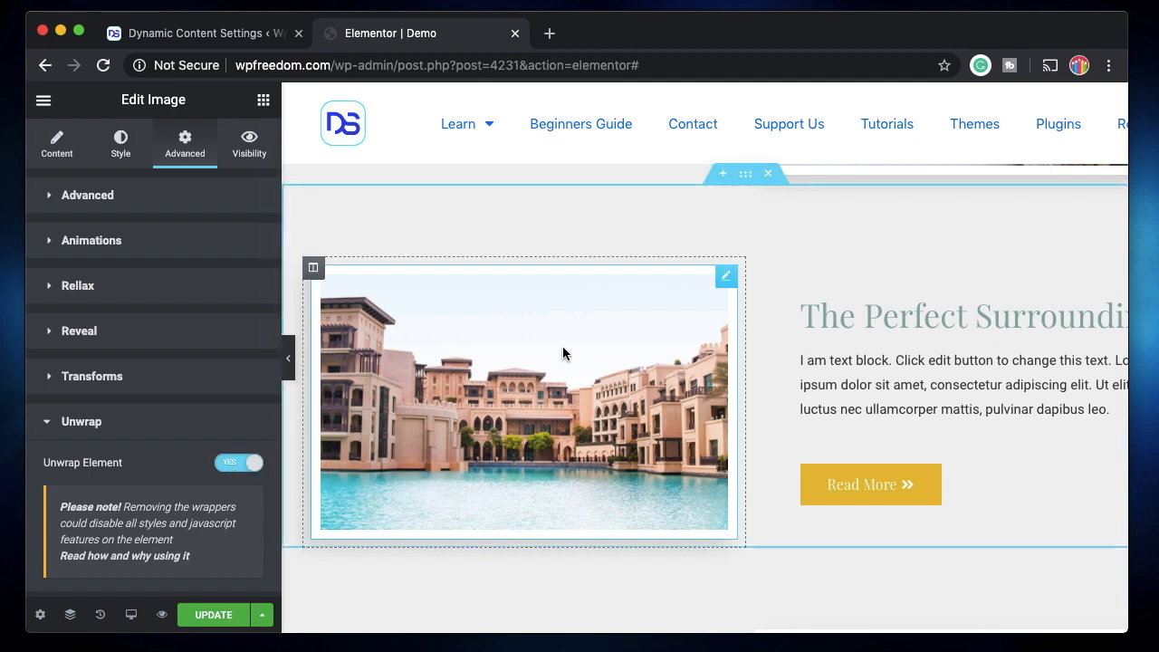
scroll(127, 471, down, 2)
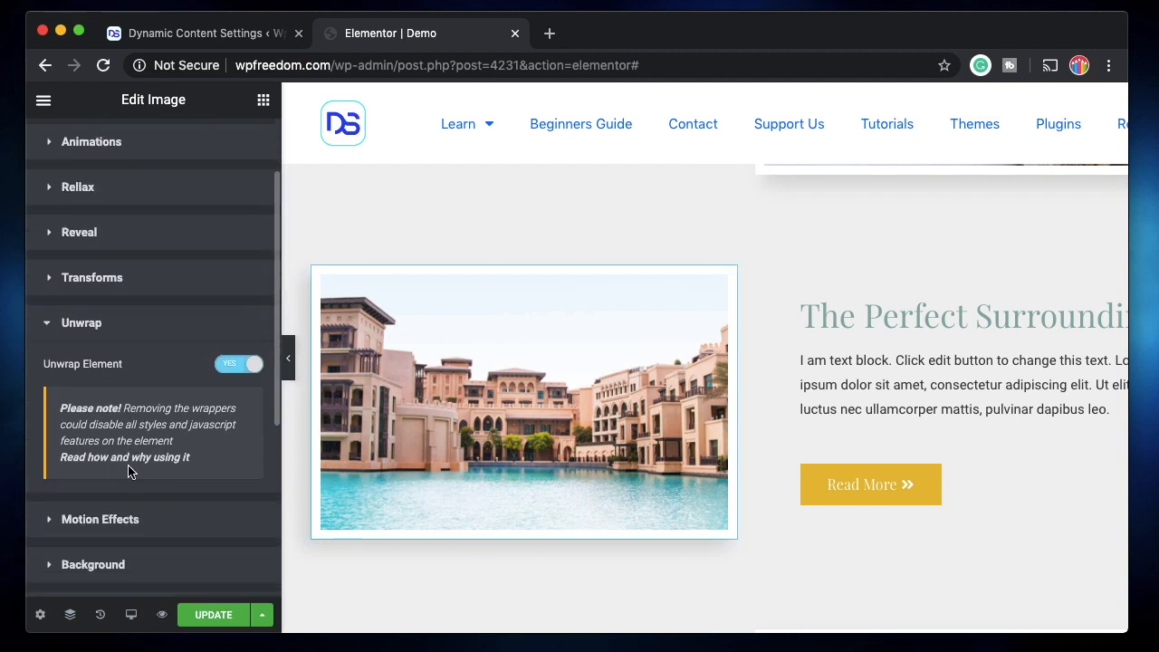
click(98, 324)
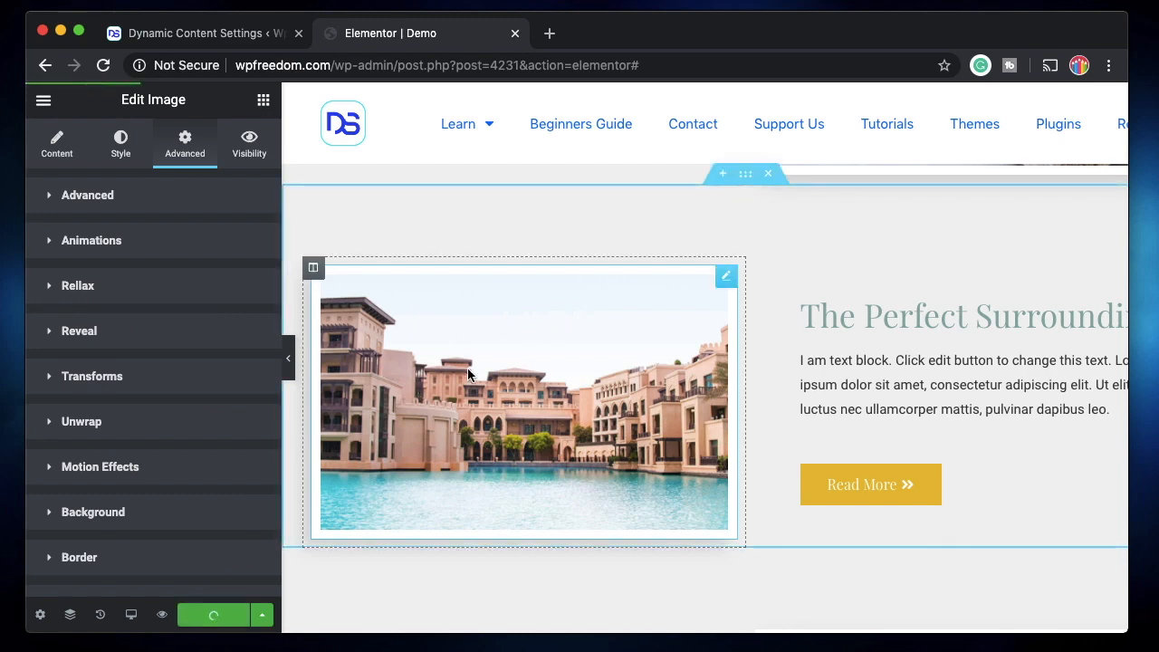
Turn off Unwrap Element for the waterfront building image and update the page
click(156, 427)
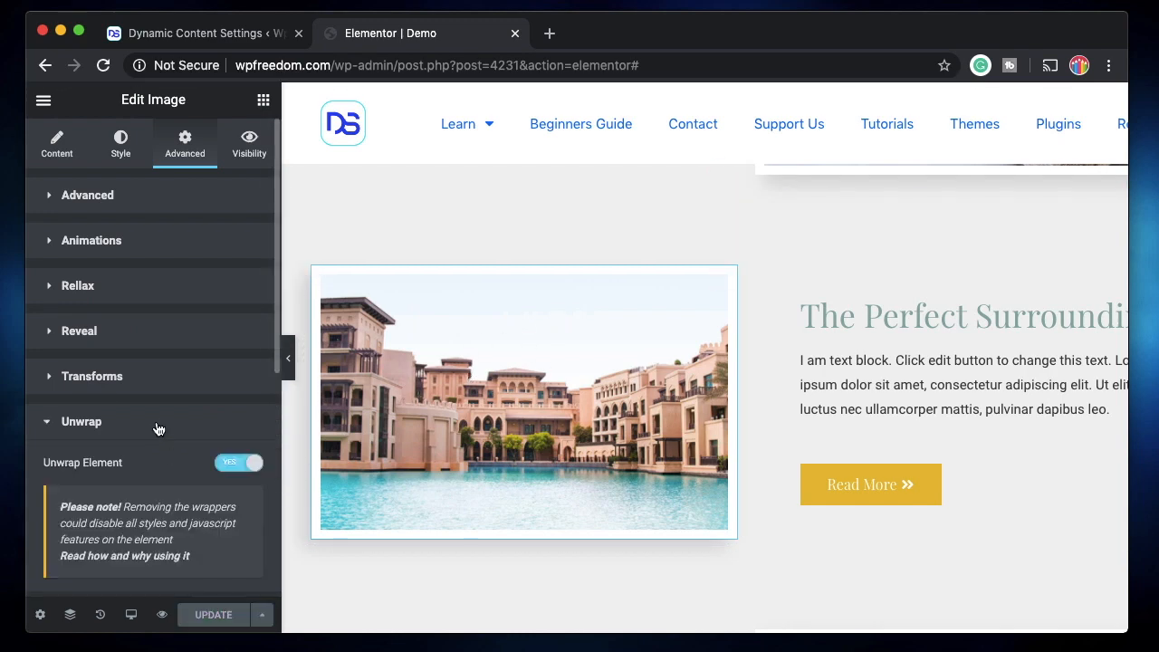
click(237, 463)
click(205, 614)
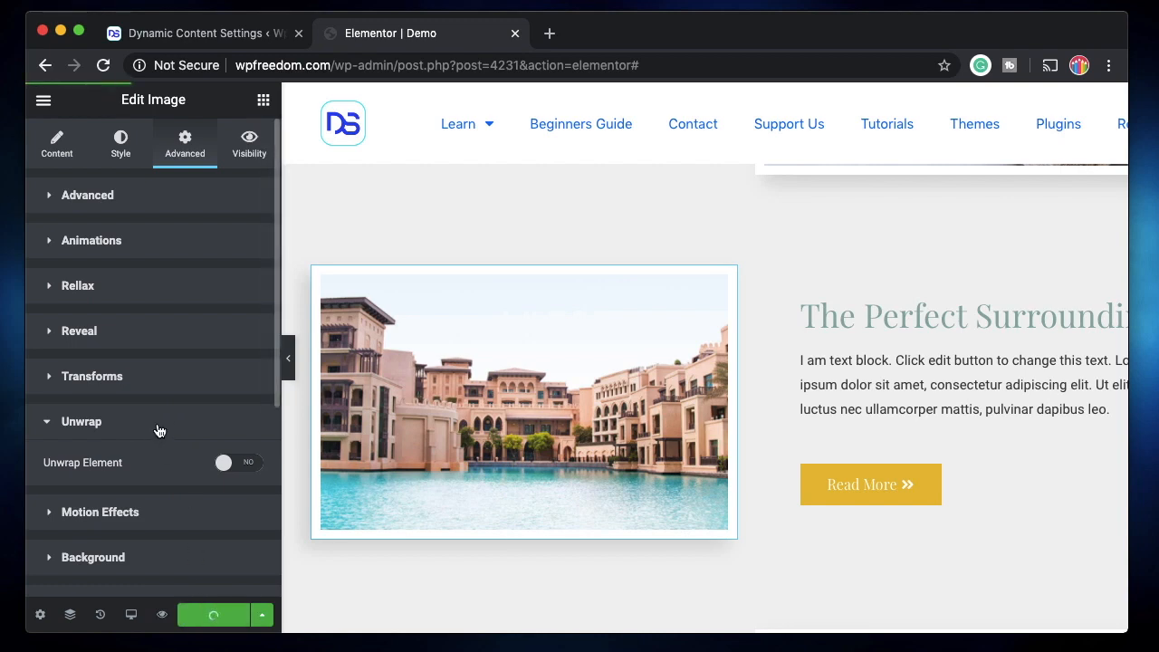
Preview the Demo page and find the waterfront building image that is being edited
click(162, 615)
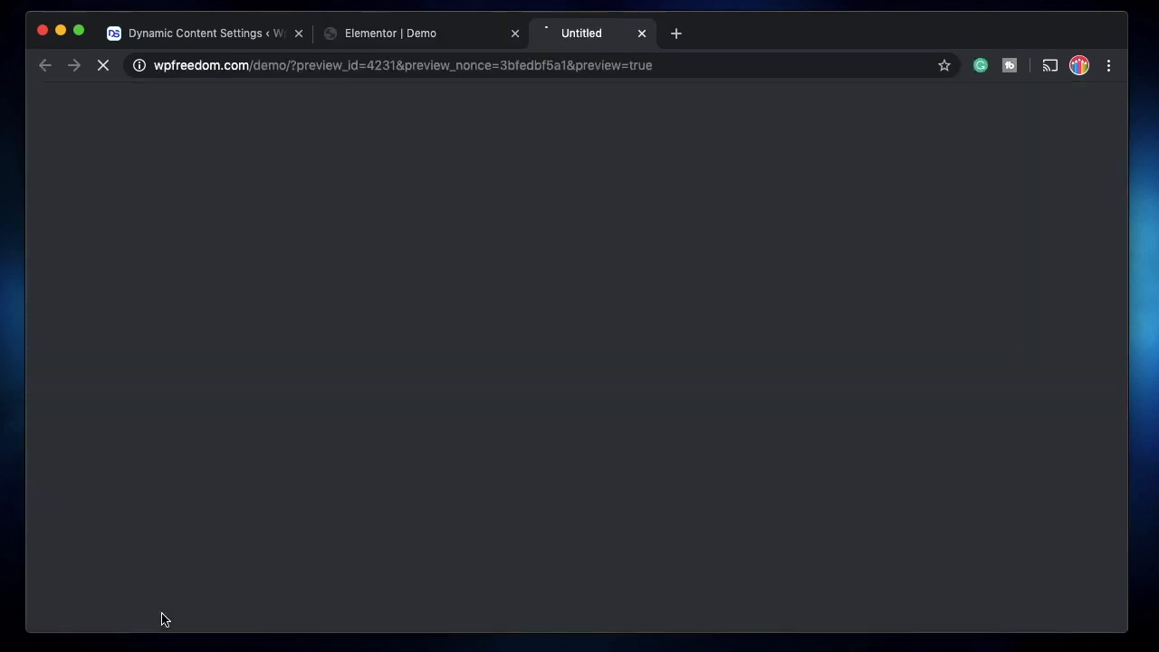
click(432, 34)
scroll(493, 358, up, 10)
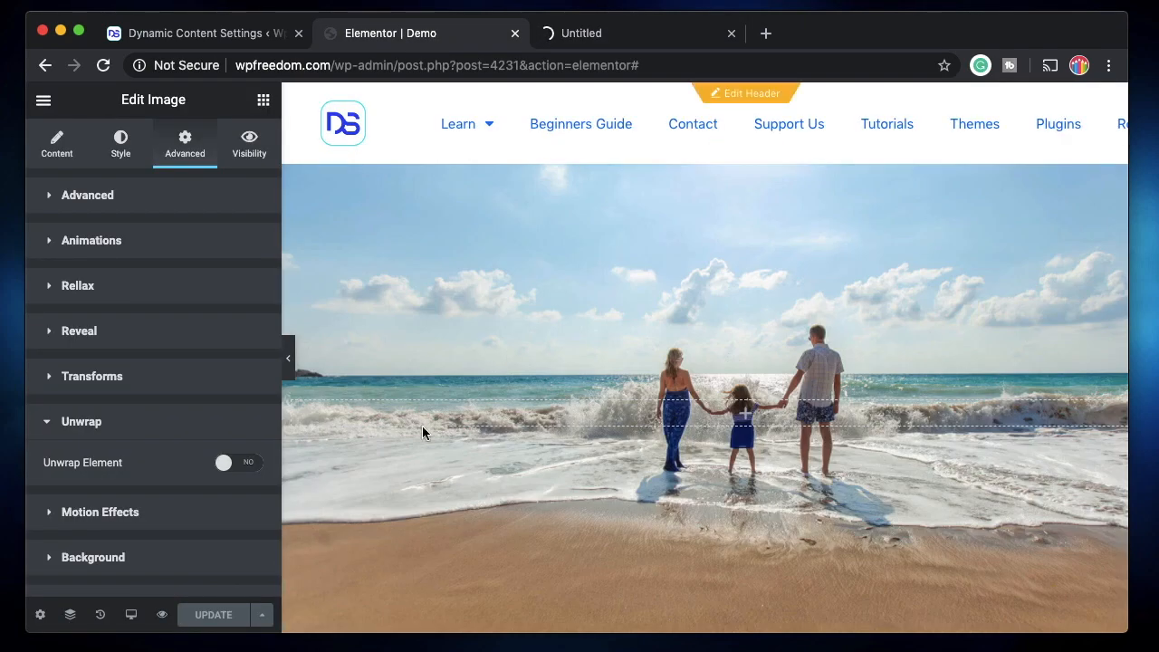
scroll(486, 532, down, 9)
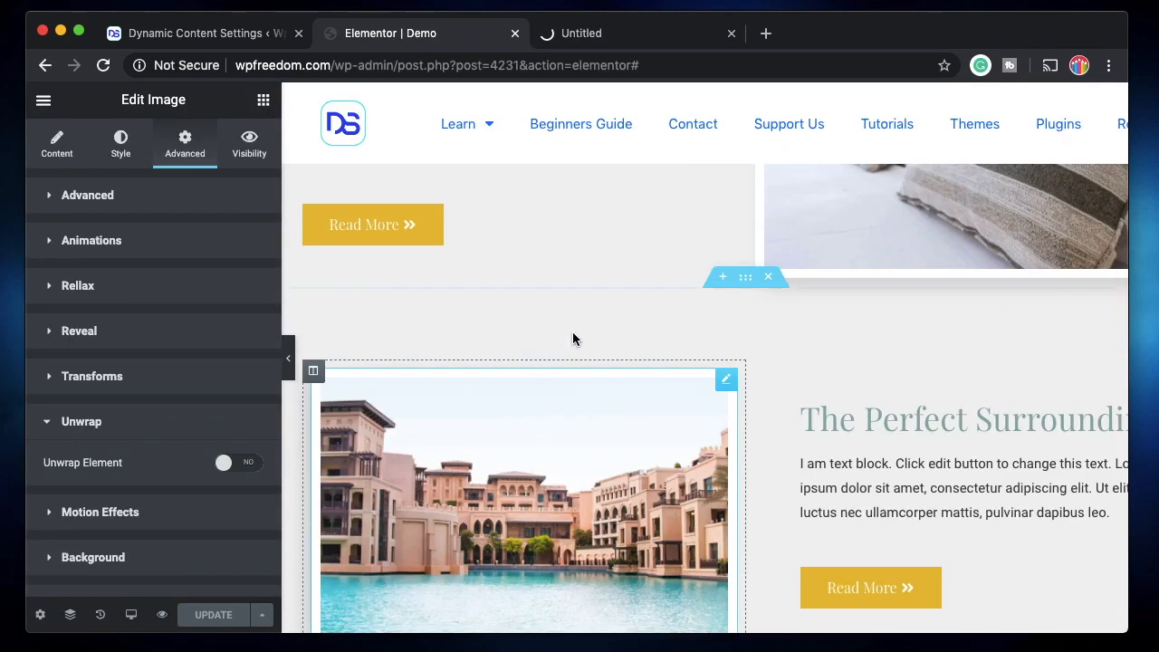
click(595, 36)
scroll(532, 405, down, 15)
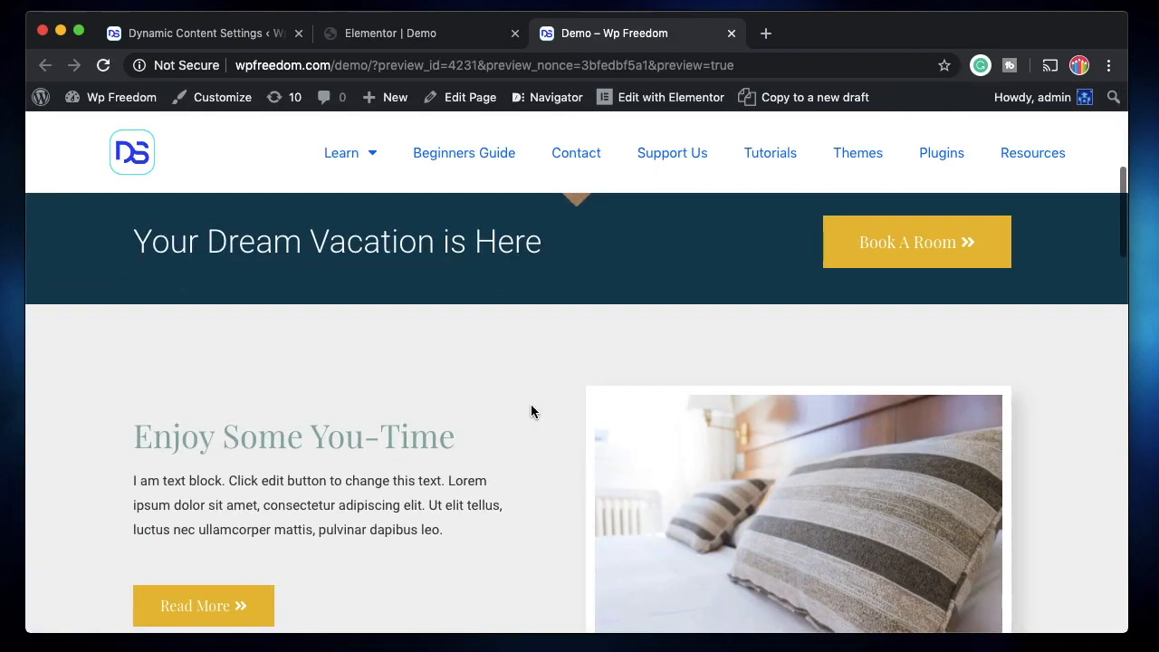
scroll(530, 405, up, 2)
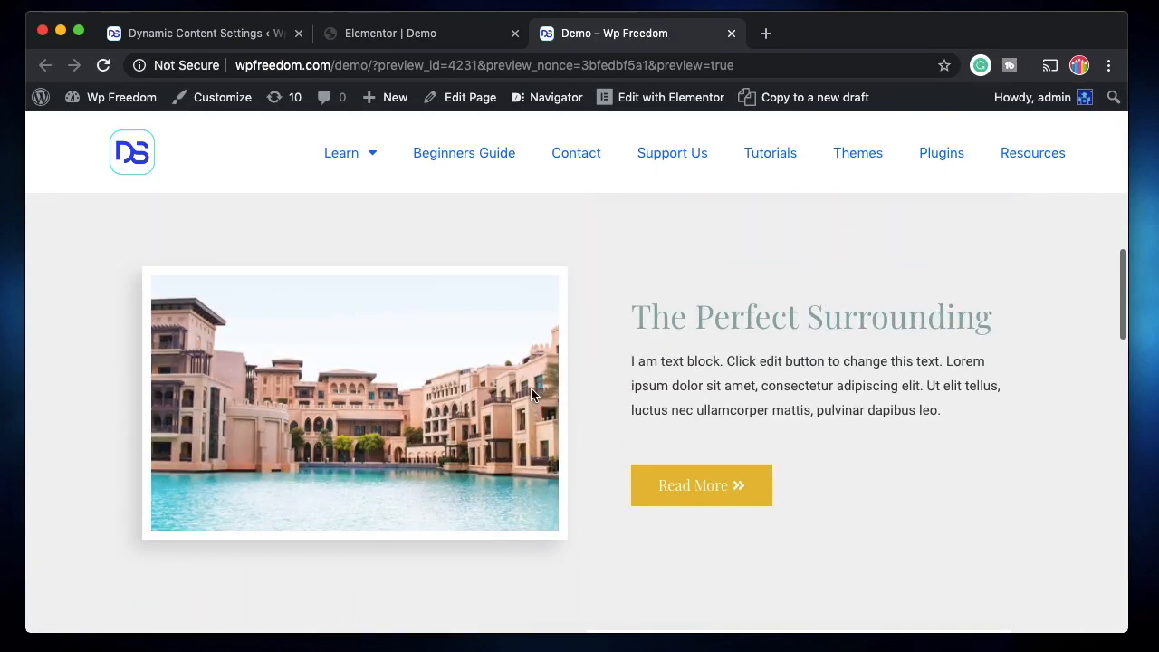
Inspect the waterfront building image's HTML and examine the nested section and div wrappers around it
right_click(472, 349)
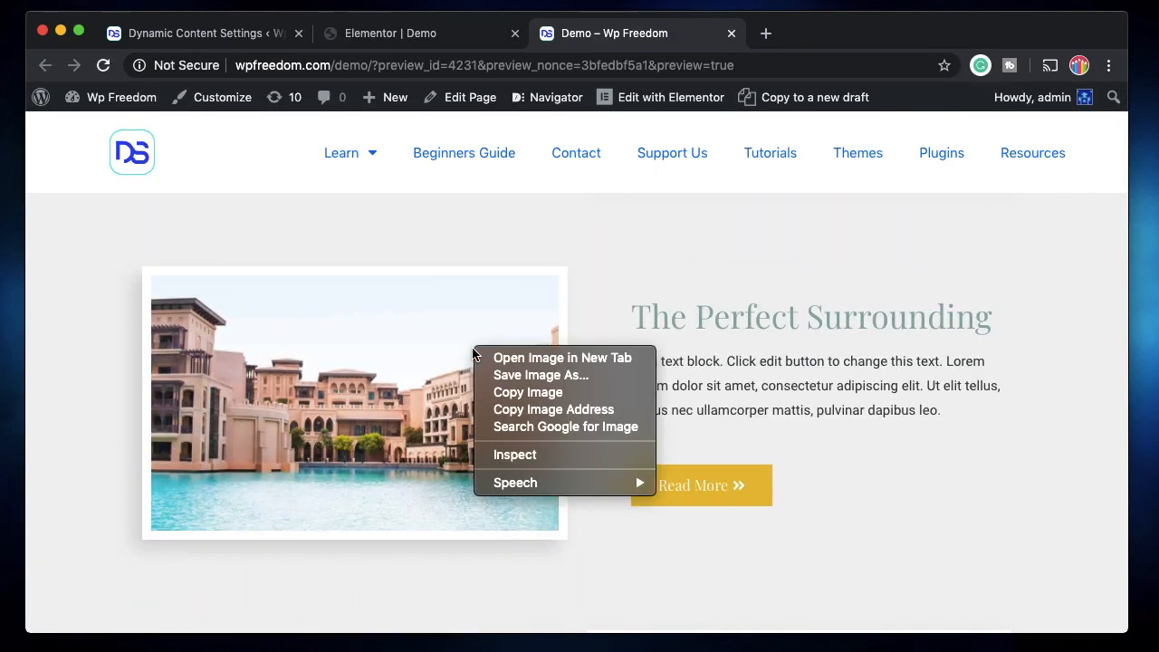
click(505, 455)
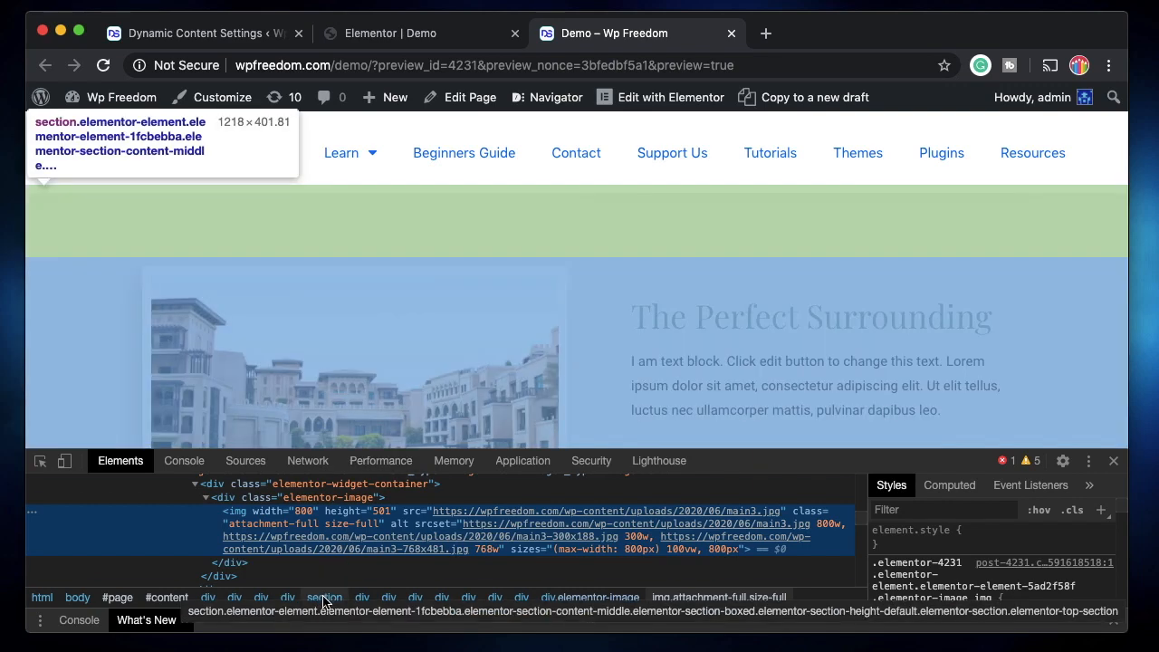
scroll(501, 311, down, 2)
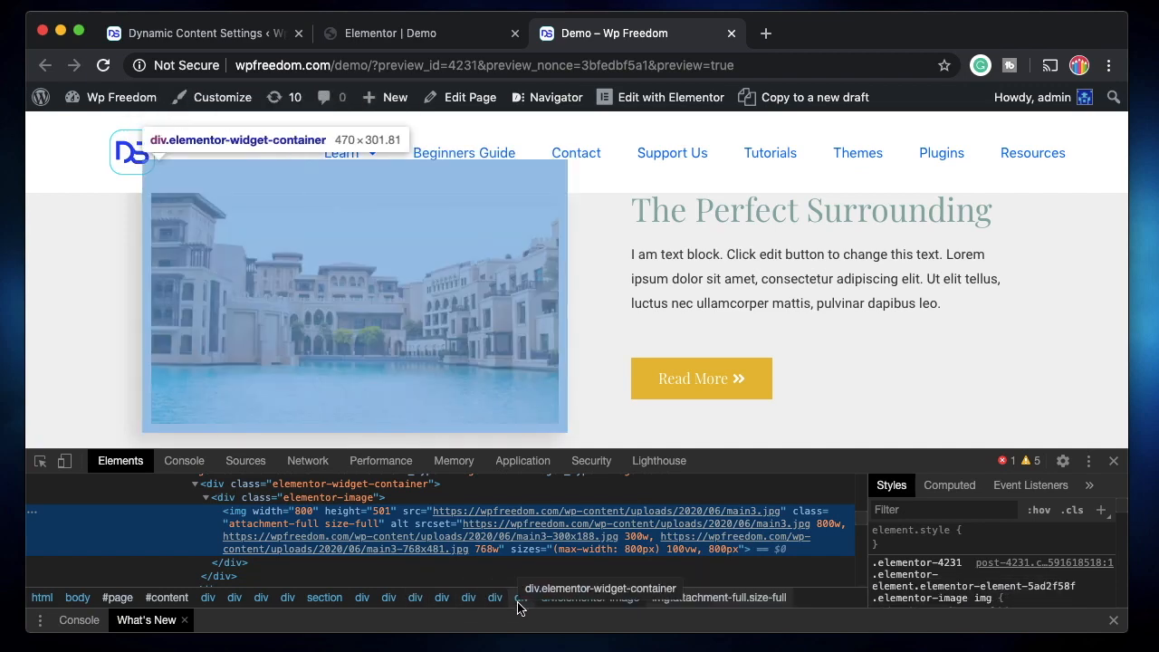
scroll(433, 333, up, 1)
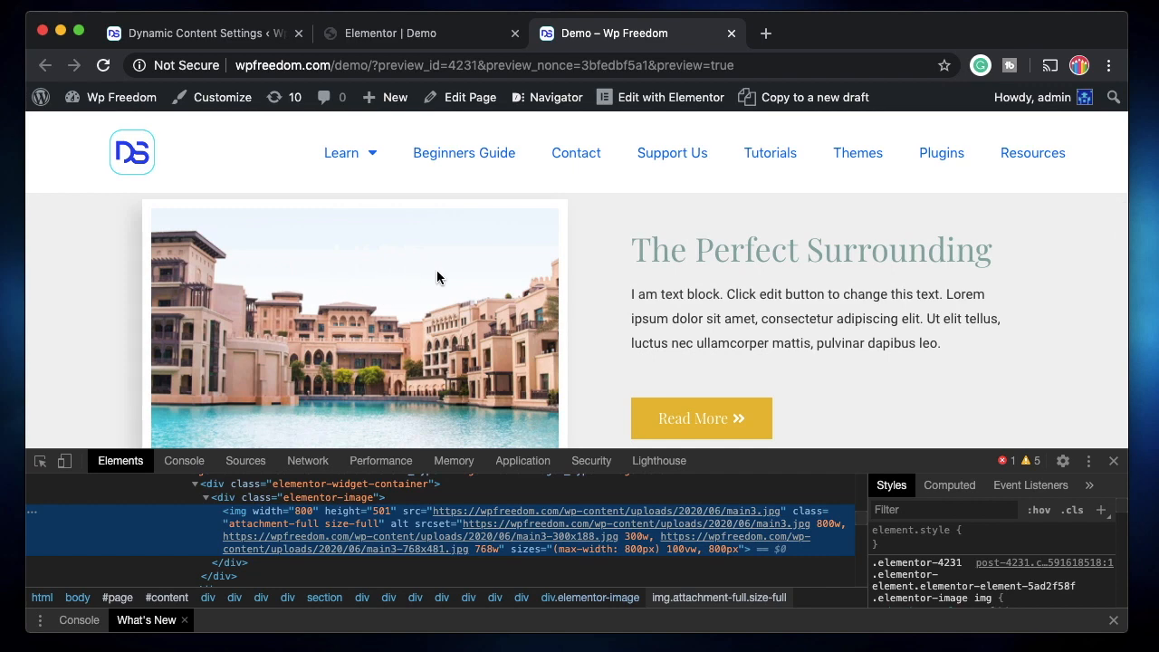
scroll(437, 271, up, 4)
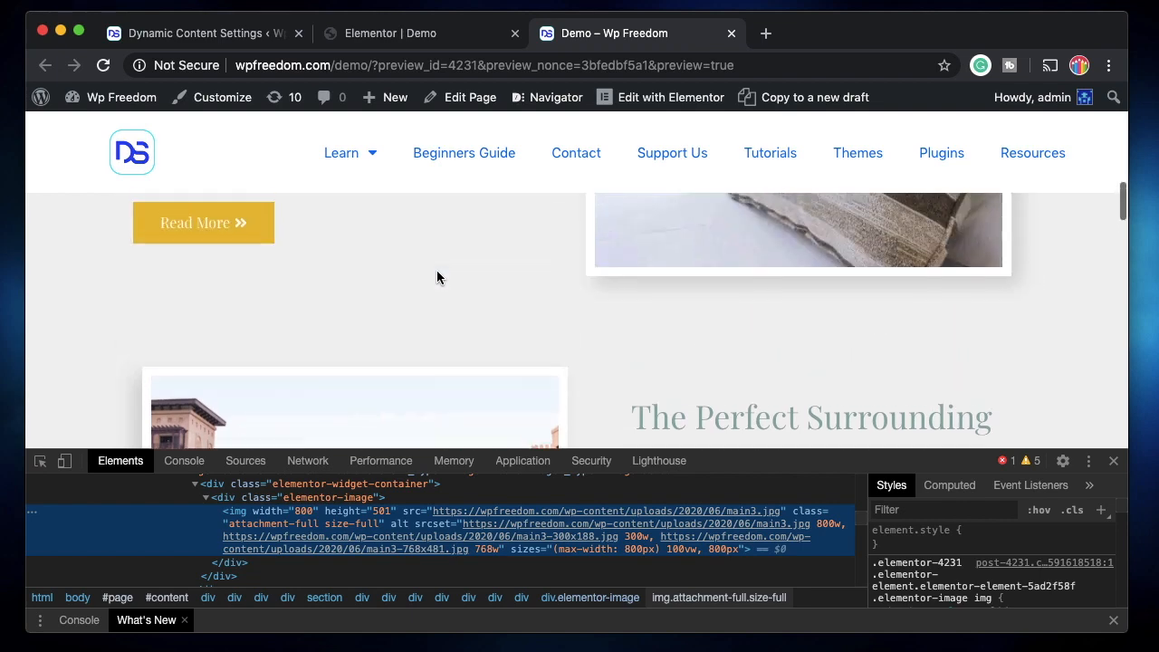
scroll(437, 272, down, 2)
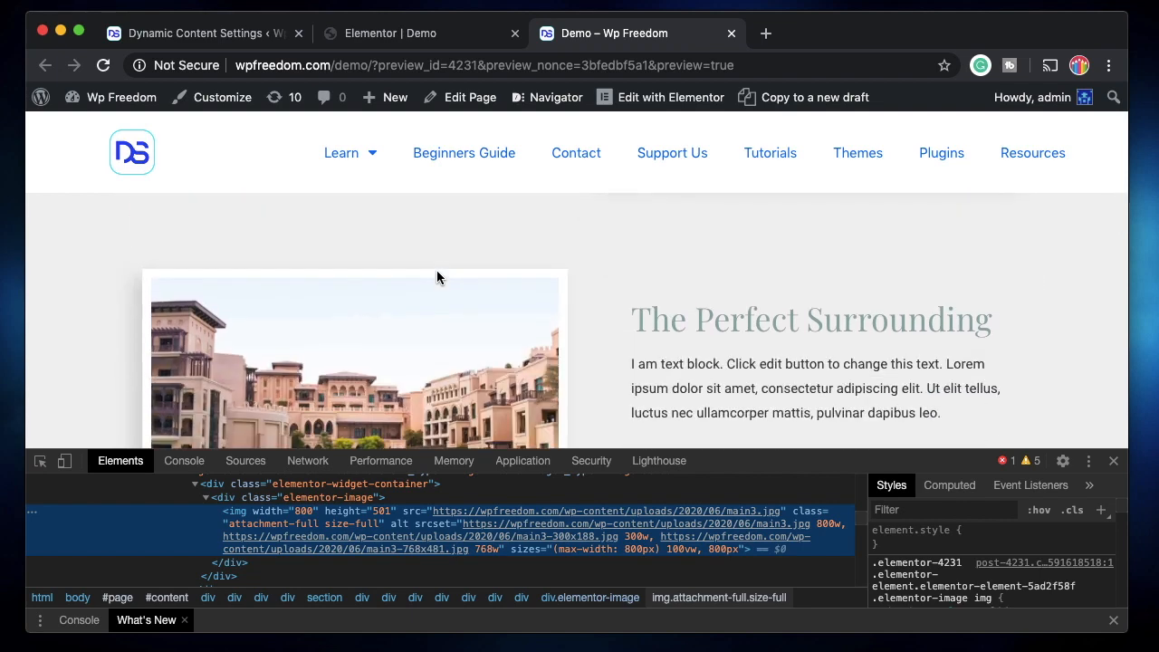
scroll(436, 276, down, 4)
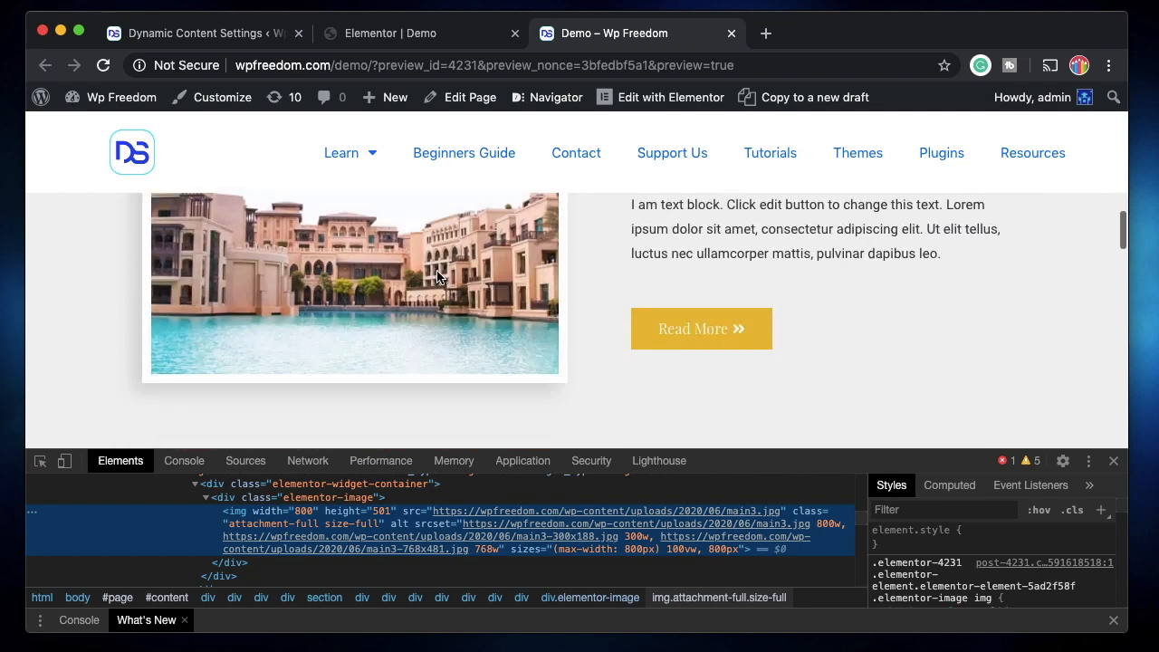
Turn Unwrap Element back on for the waterfront building image in the Elementor editor and update the page
click(391, 34)
click(234, 464)
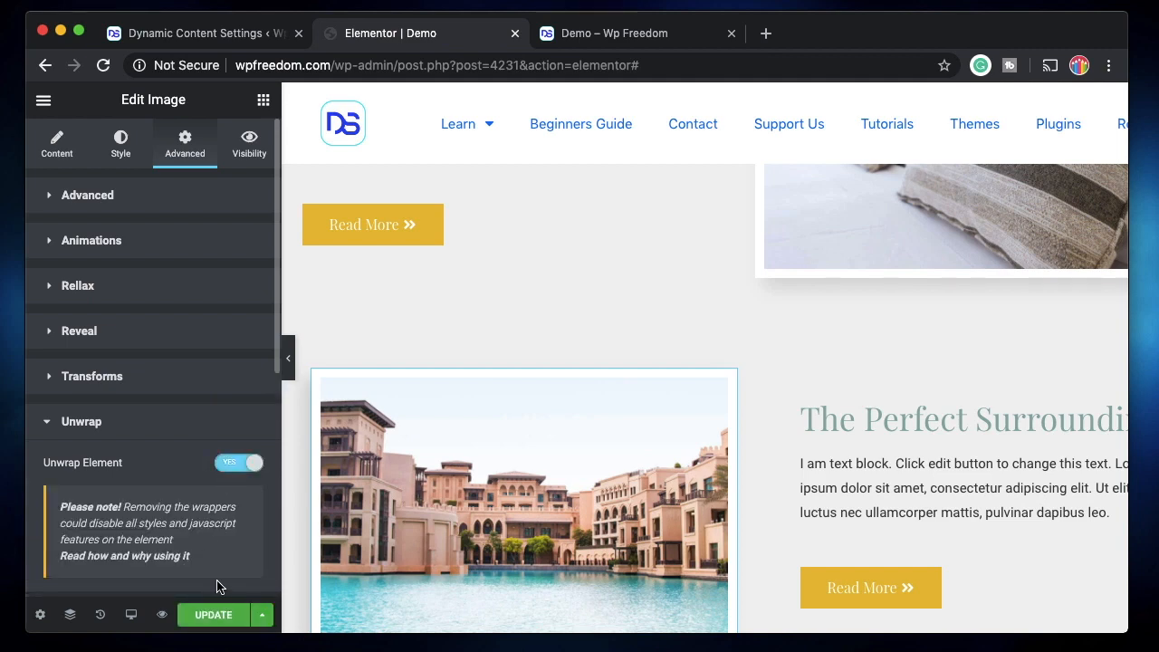
click(219, 613)
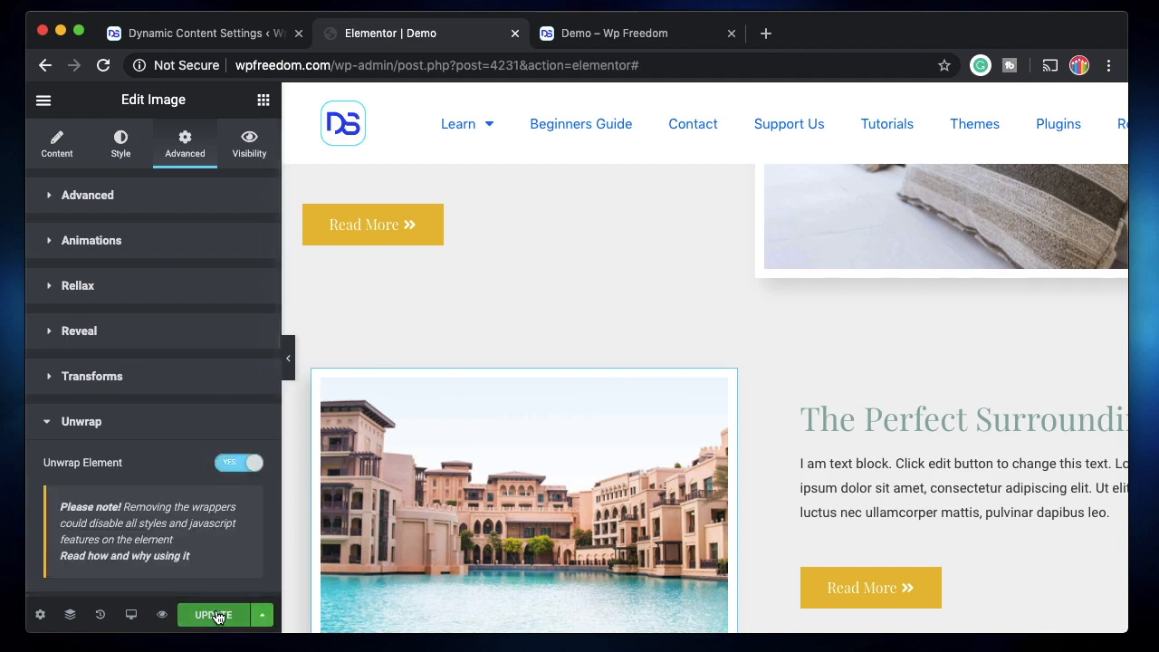
click(156, 422)
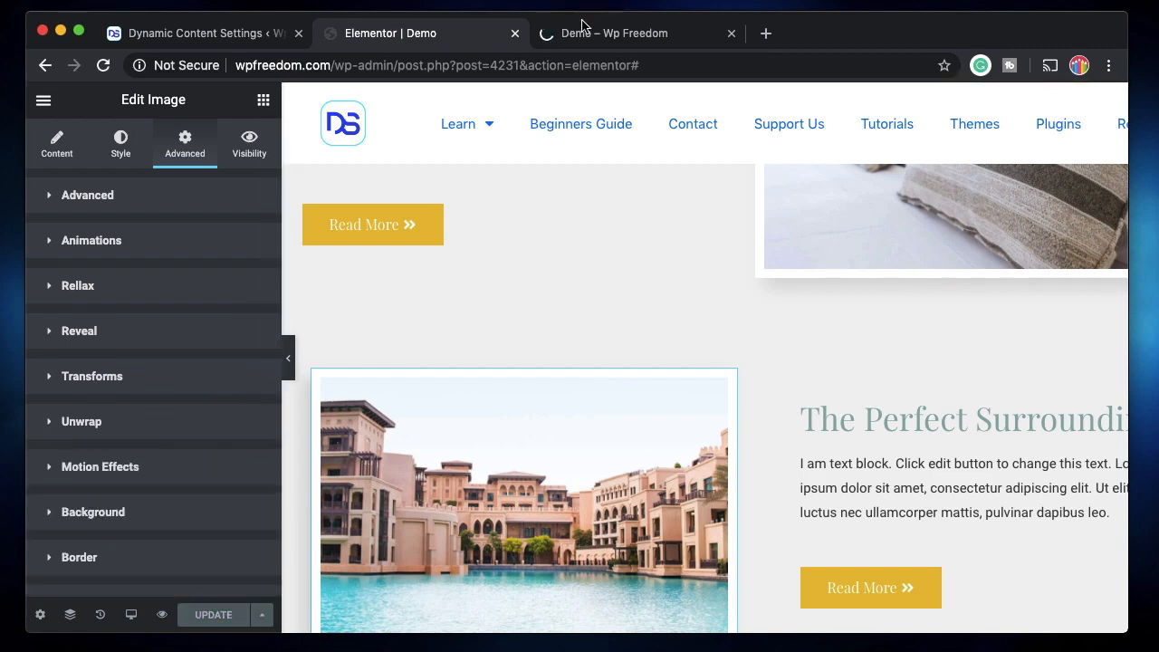
Inspect the unwrapped waterfront building image's HTML in the refreshed Demo preview and close the developer tools
click(605, 38)
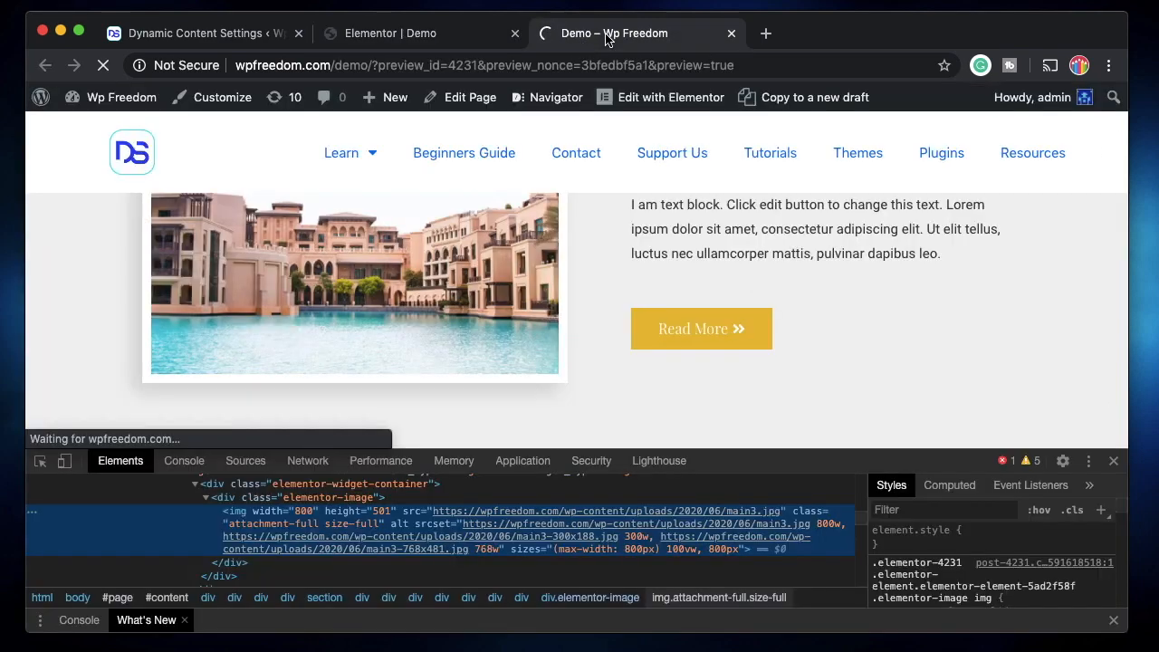
click(422, 40)
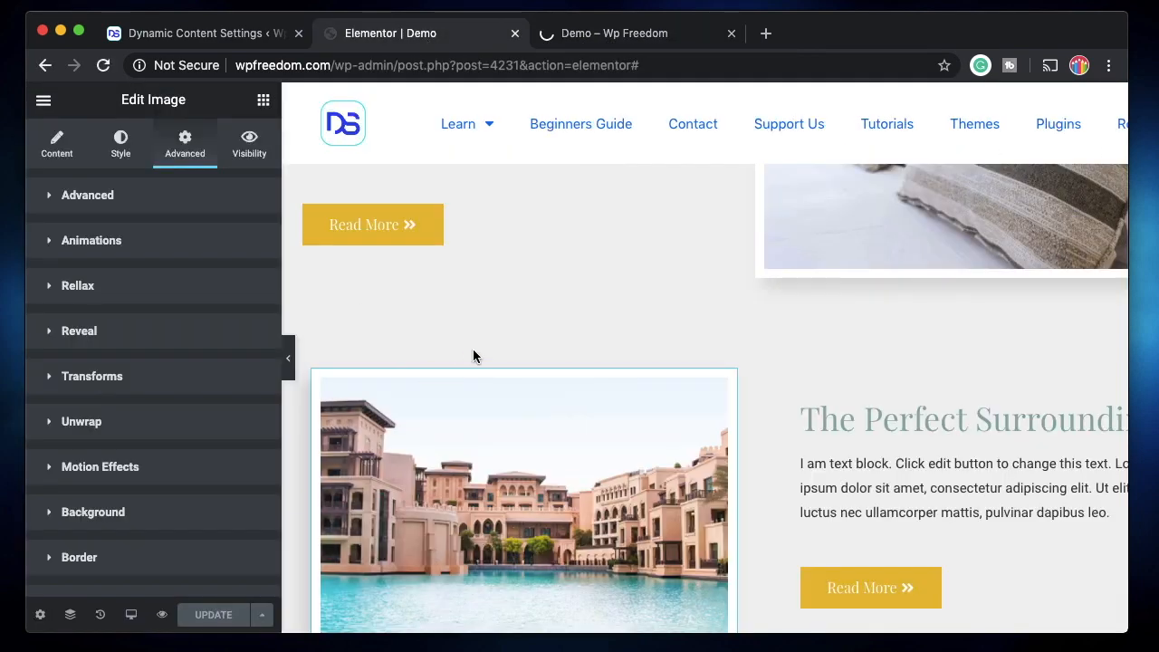
click(679, 34)
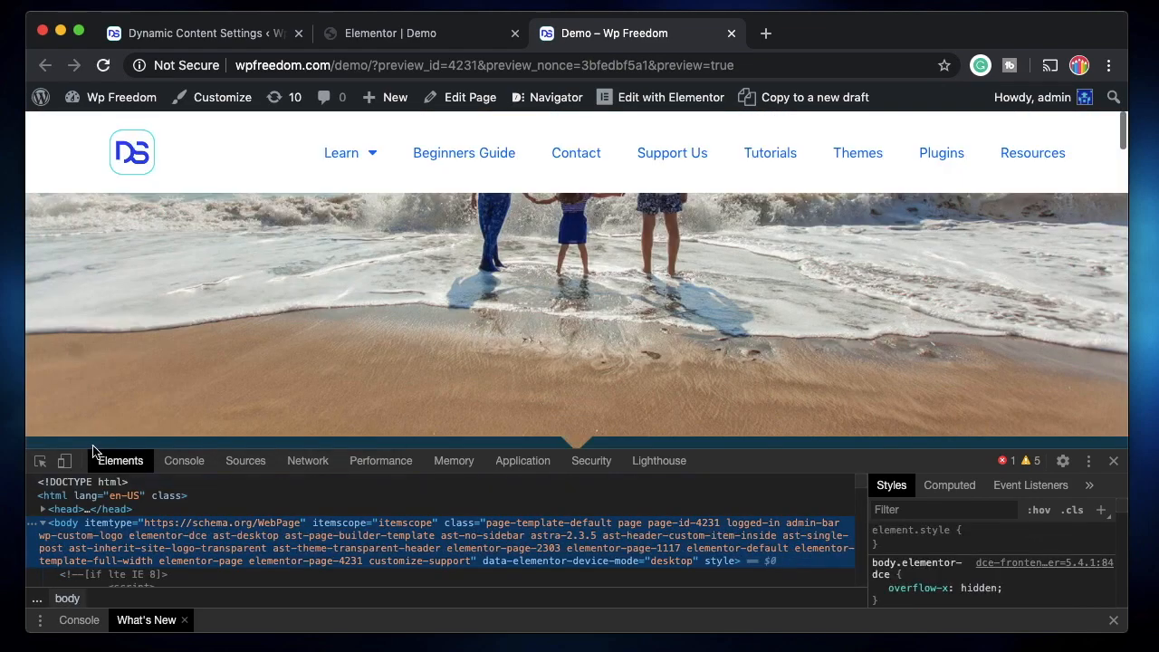
scroll(353, 394, down, 5)
scroll(352, 389, down, 5)
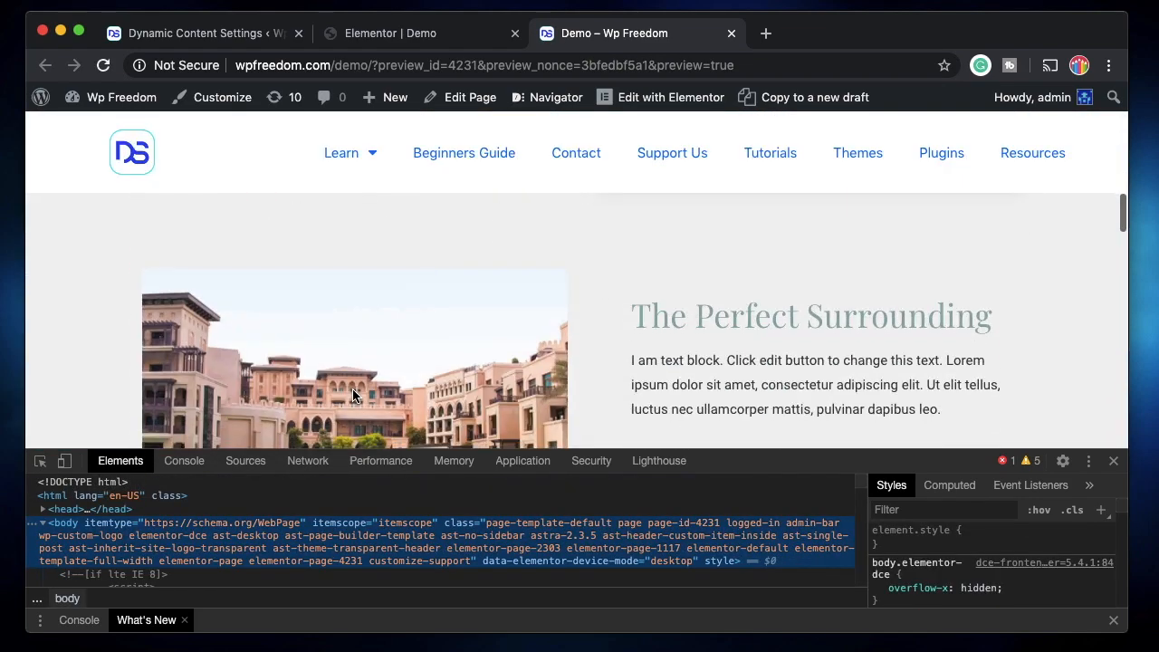
scroll(352, 389, up, 1)
right_click(358, 249)
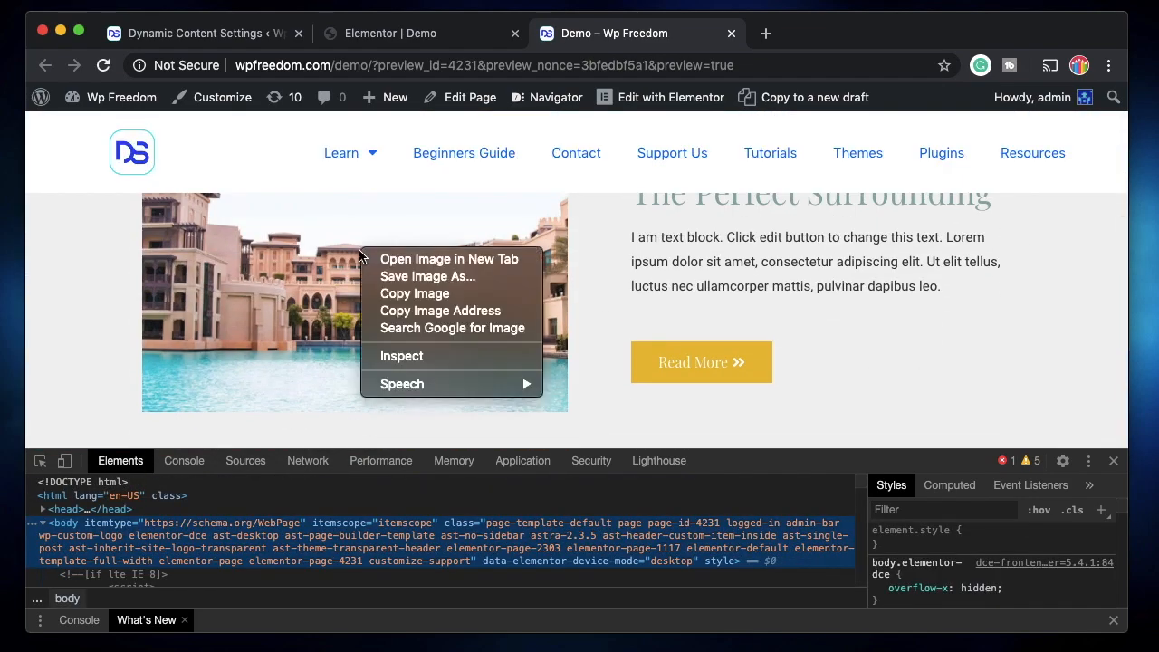
click(385, 360)
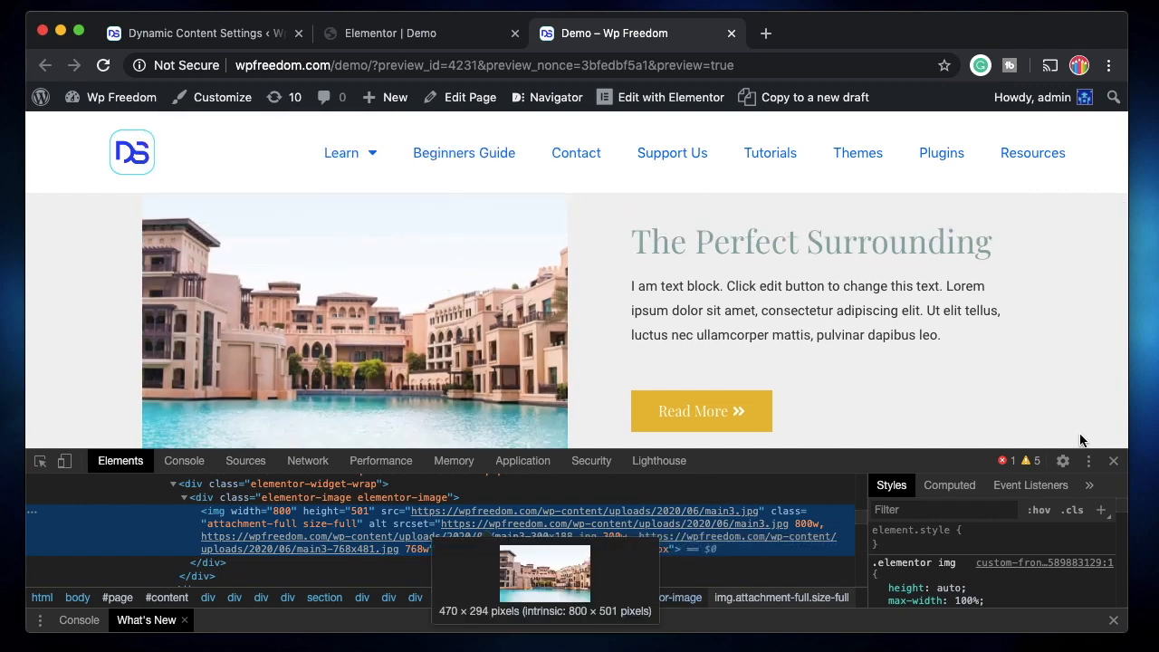
click(1113, 463)
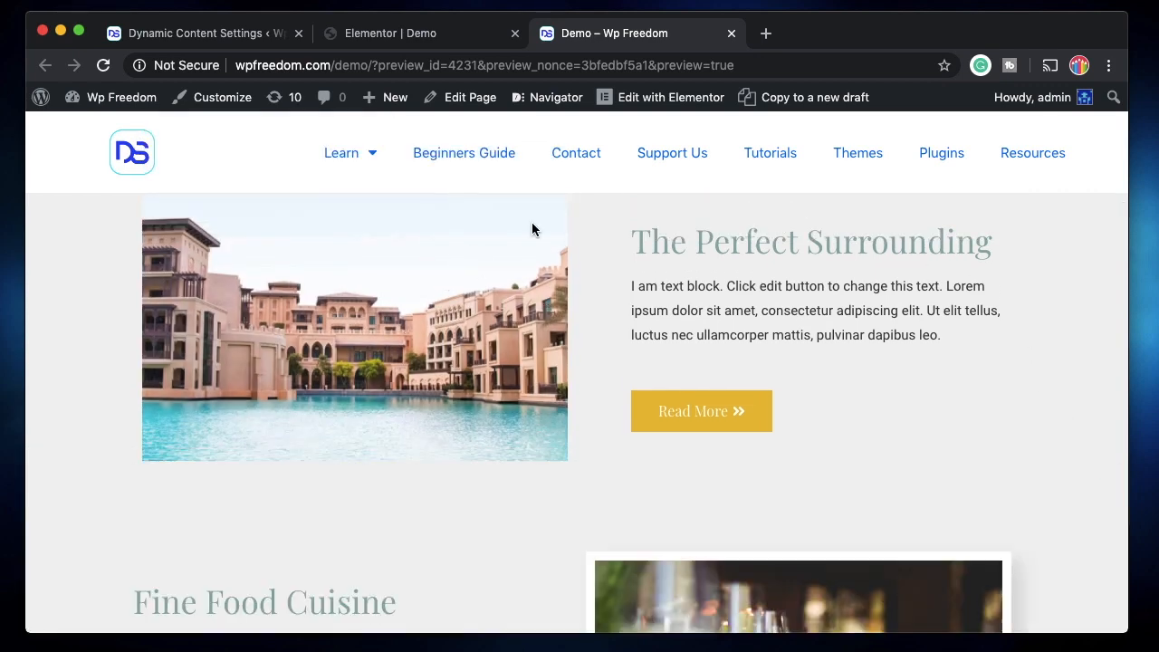
Inspect the HTML wrappers around the Read More button in the Enjoy Some You-Time section of the Demo preview
click(445, 43)
scroll(533, 402, up, 4)
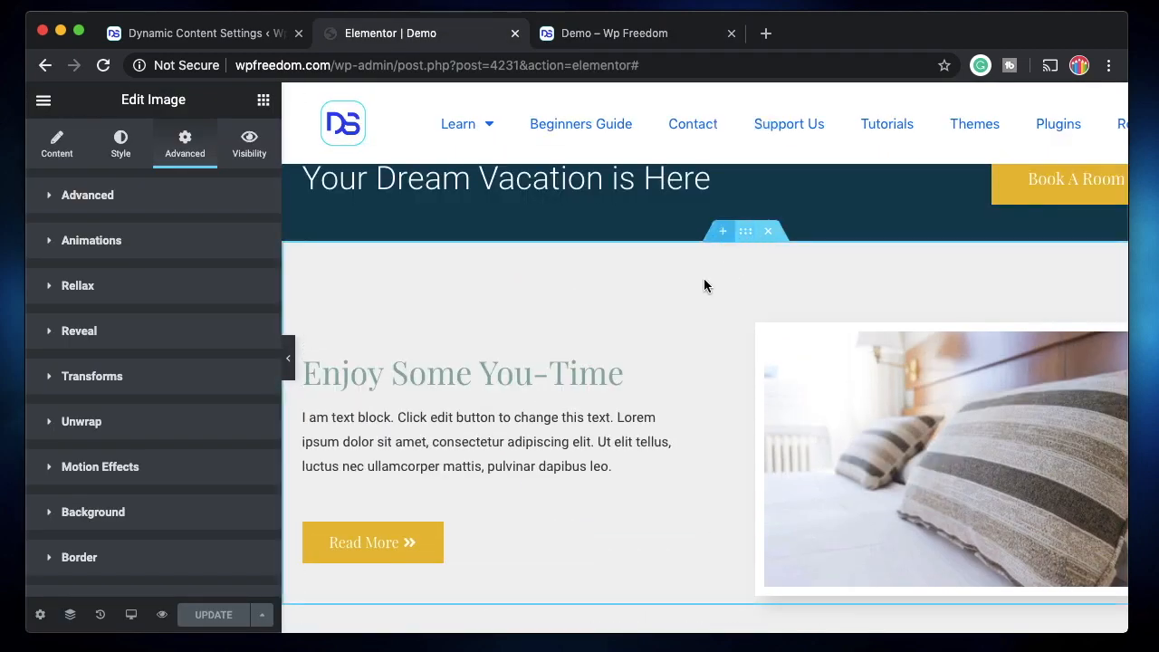
click(622, 34)
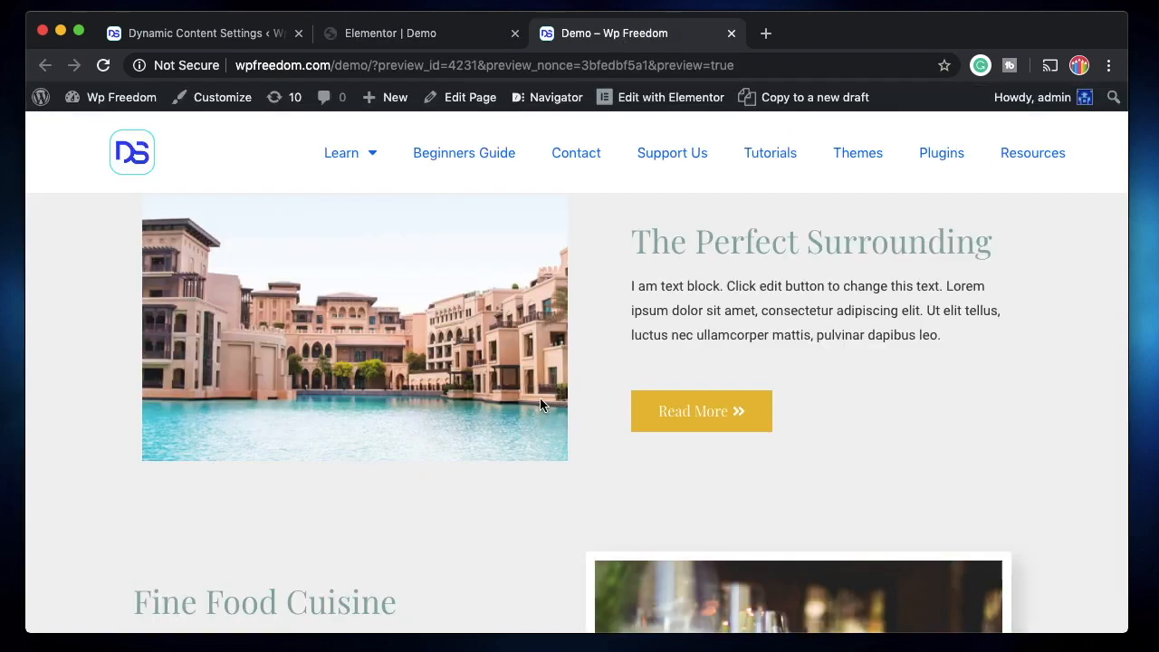
scroll(540, 405, up, 2)
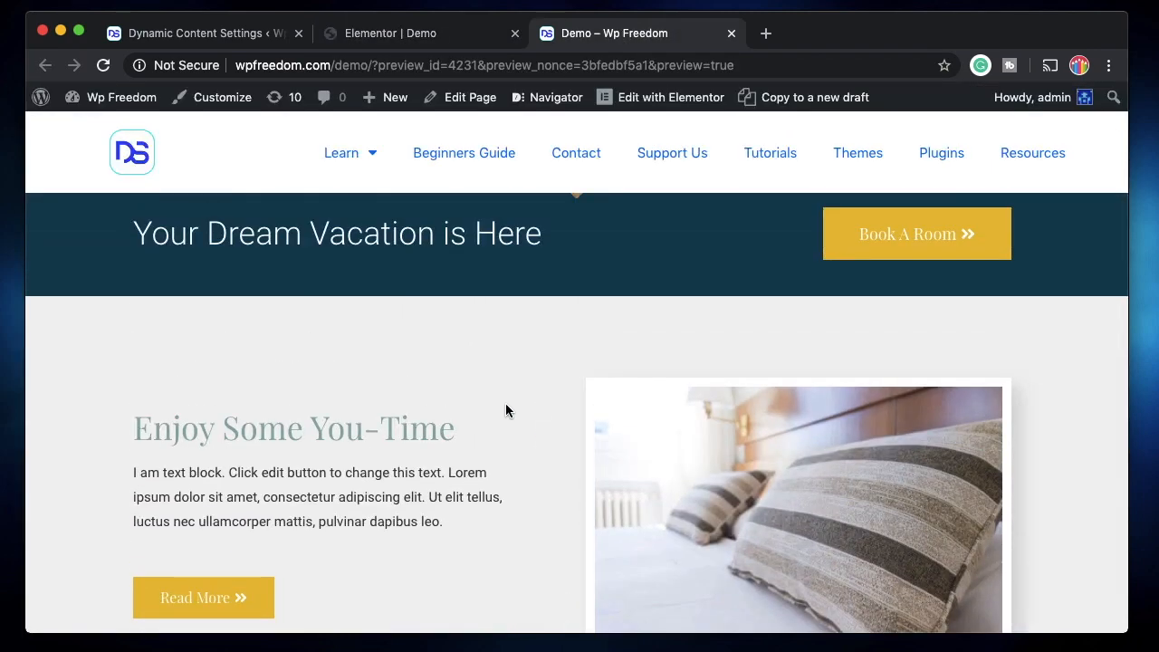
right_click(505, 402)
click(548, 607)
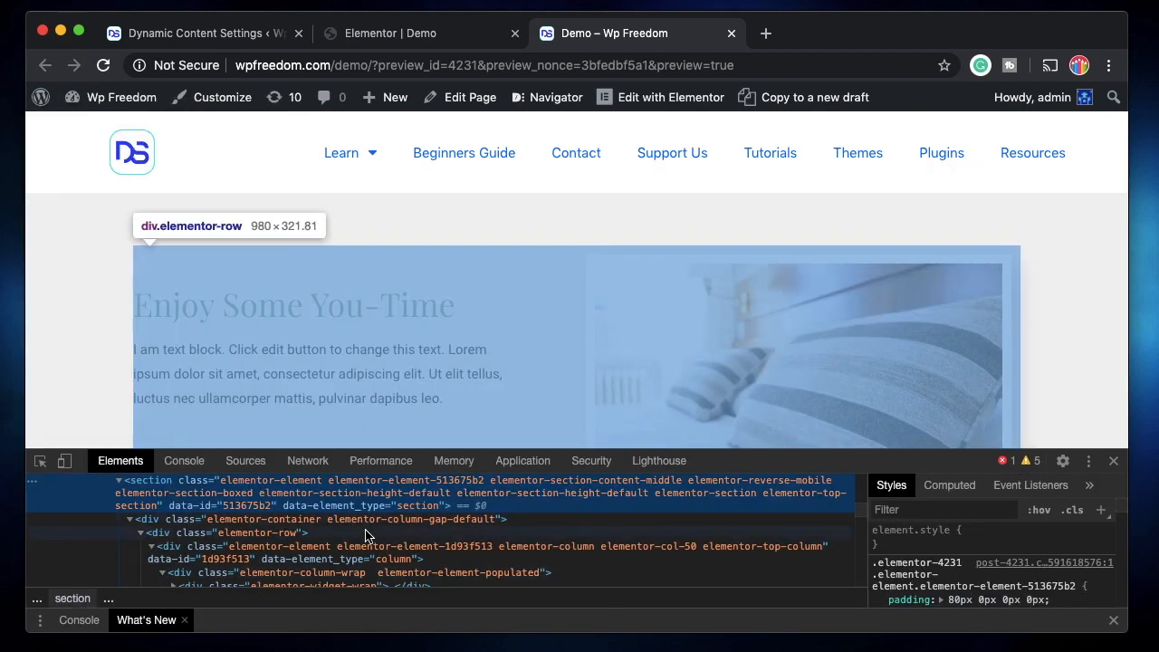
scroll(485, 338, down, 2)
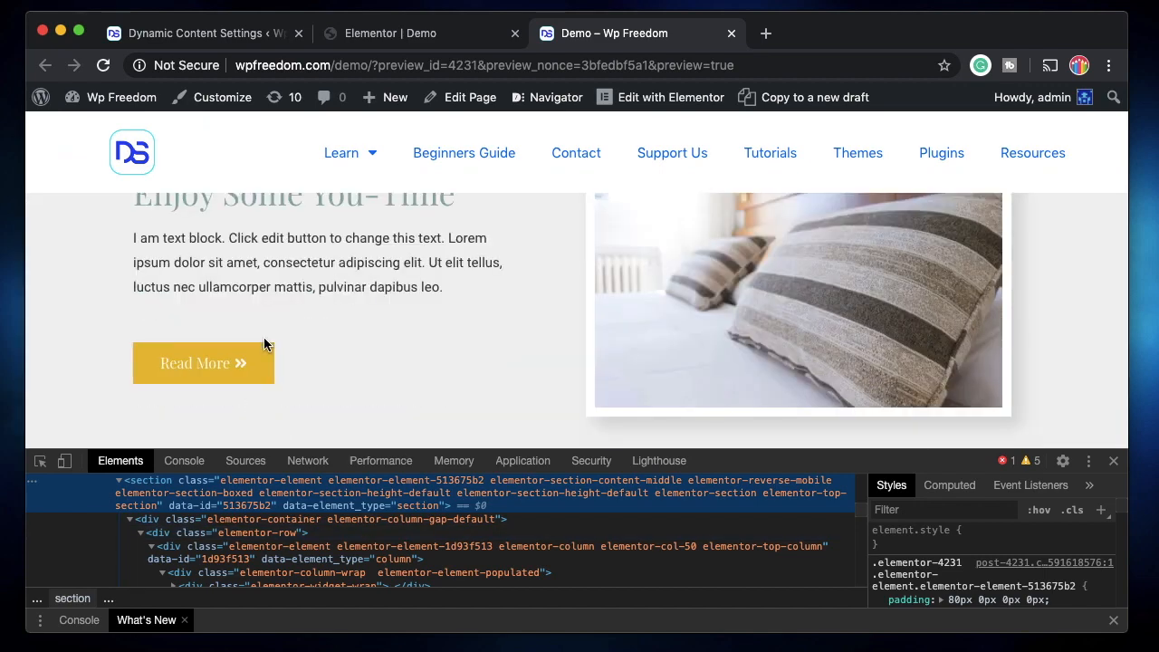
click(40, 460)
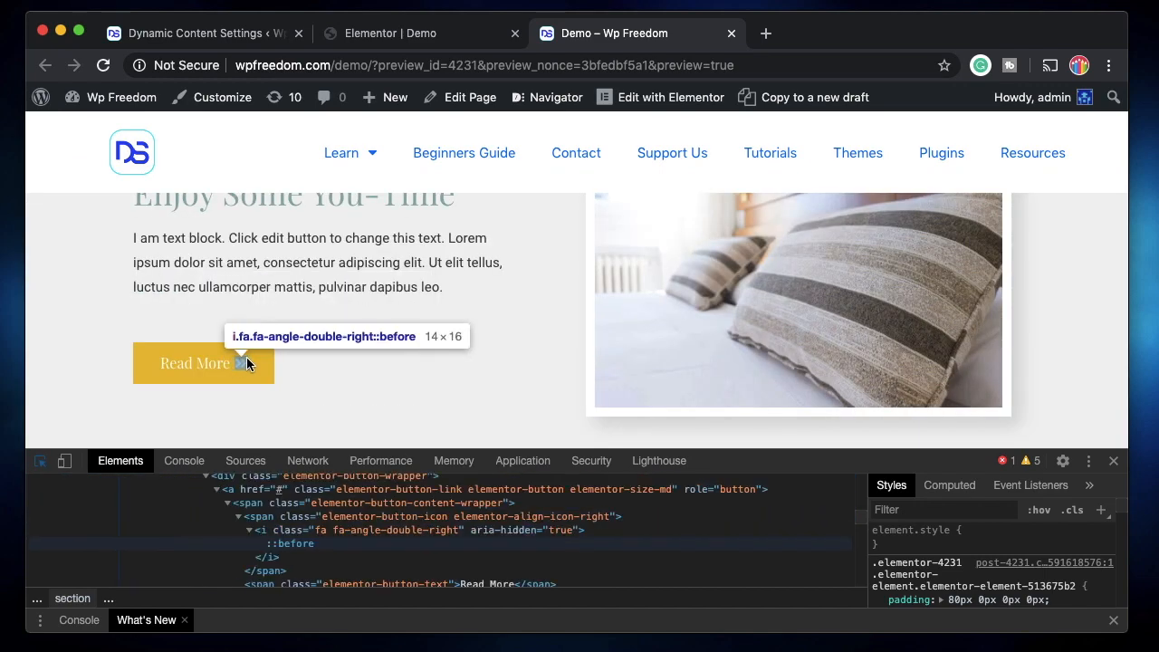
click(303, 367)
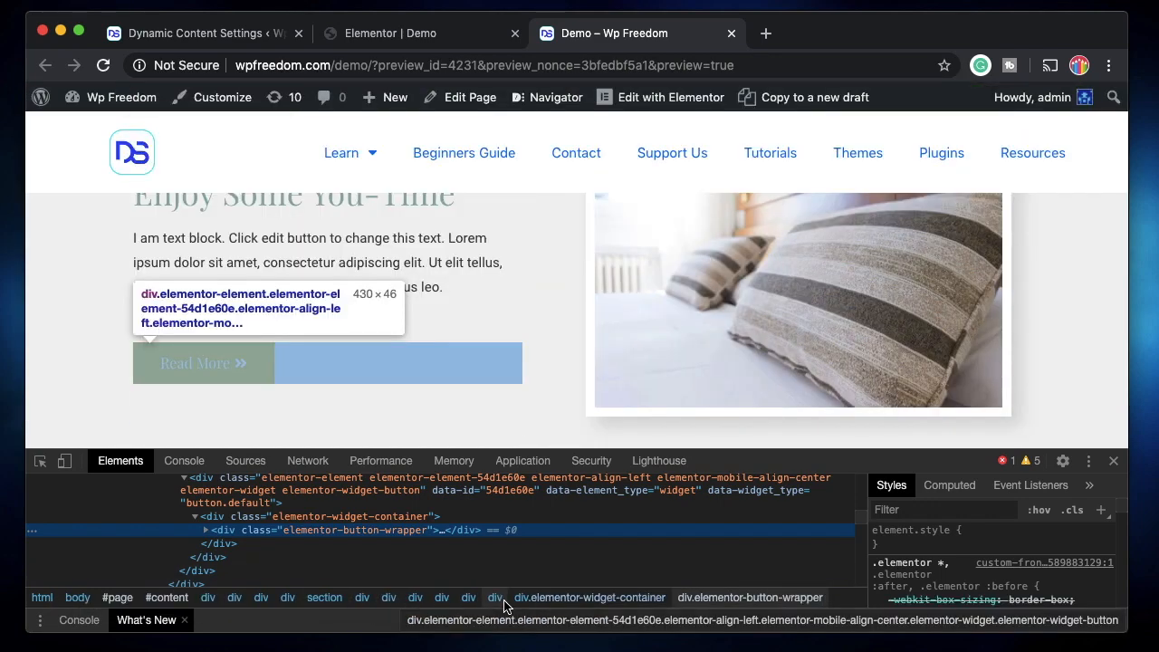
Turn on Unwrap Element in the advanced settings of the Enjoy Some You-Time section's Read More button and update the page
click(409, 35)
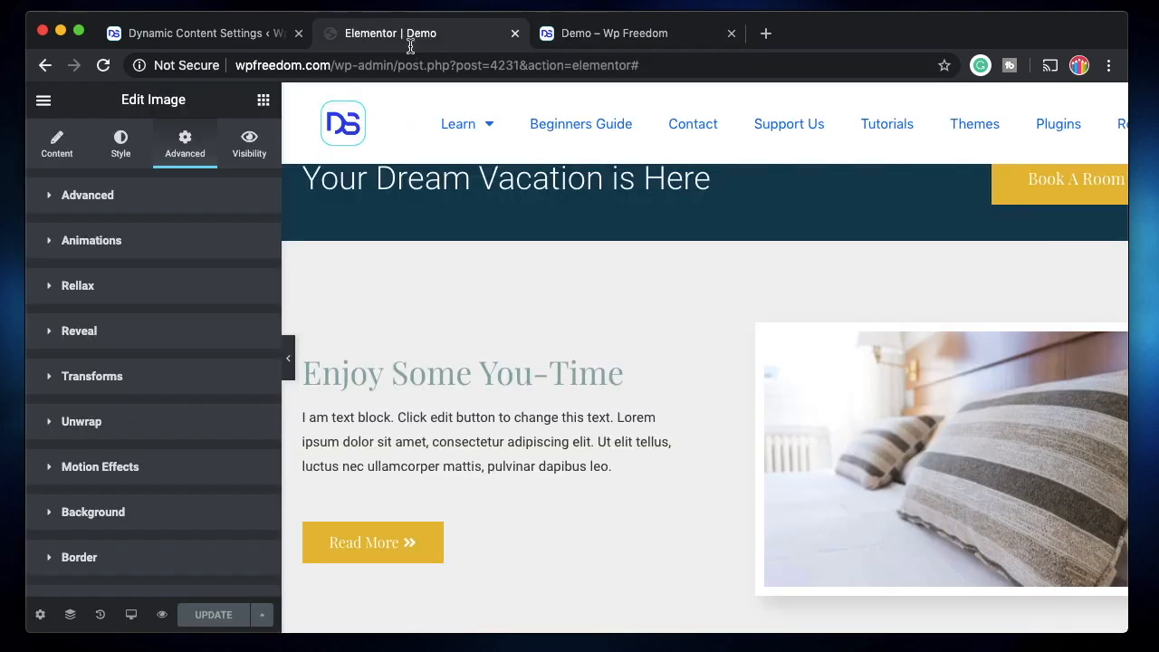
click(450, 540)
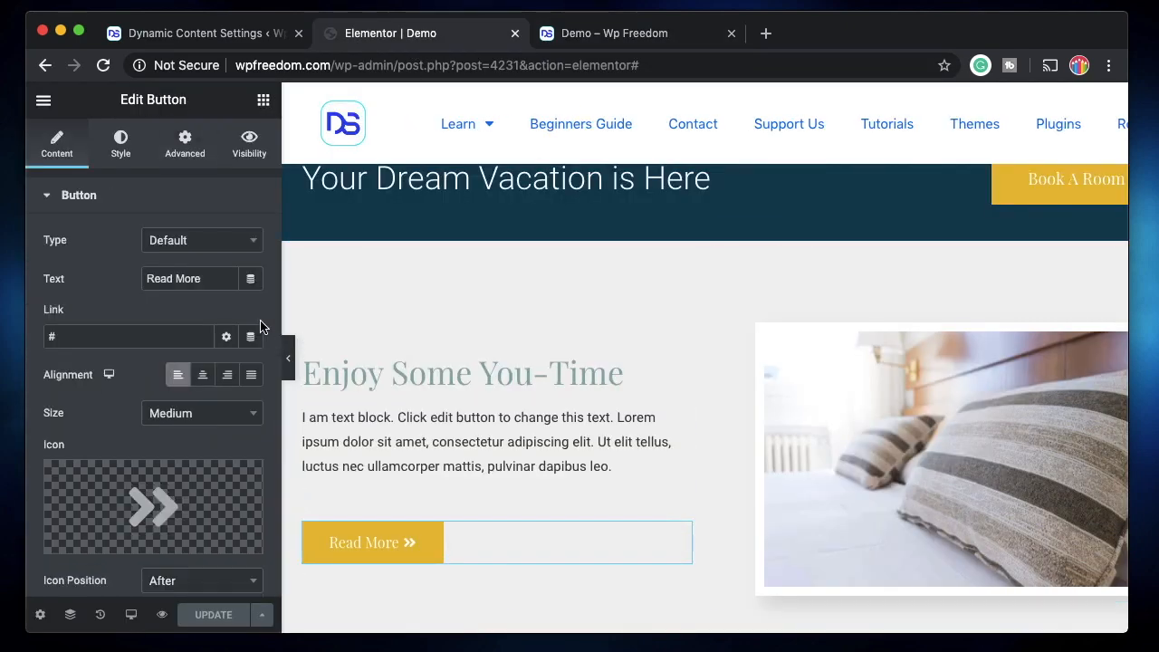
click(184, 143)
scroll(122, 504, down, 3)
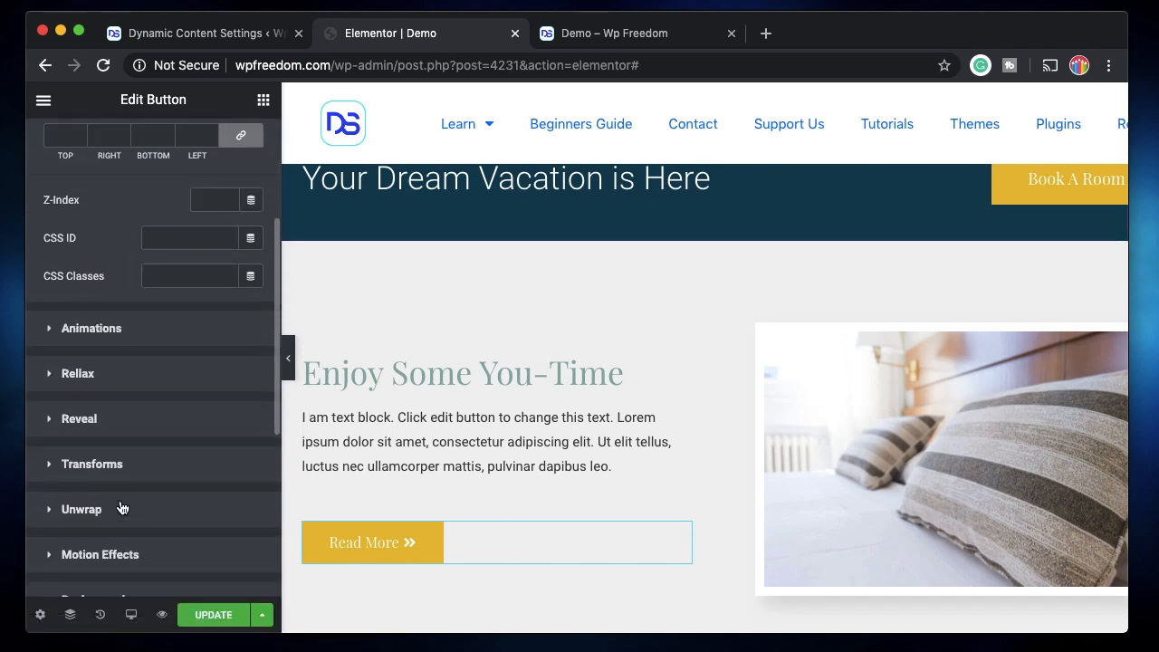
click(115, 516)
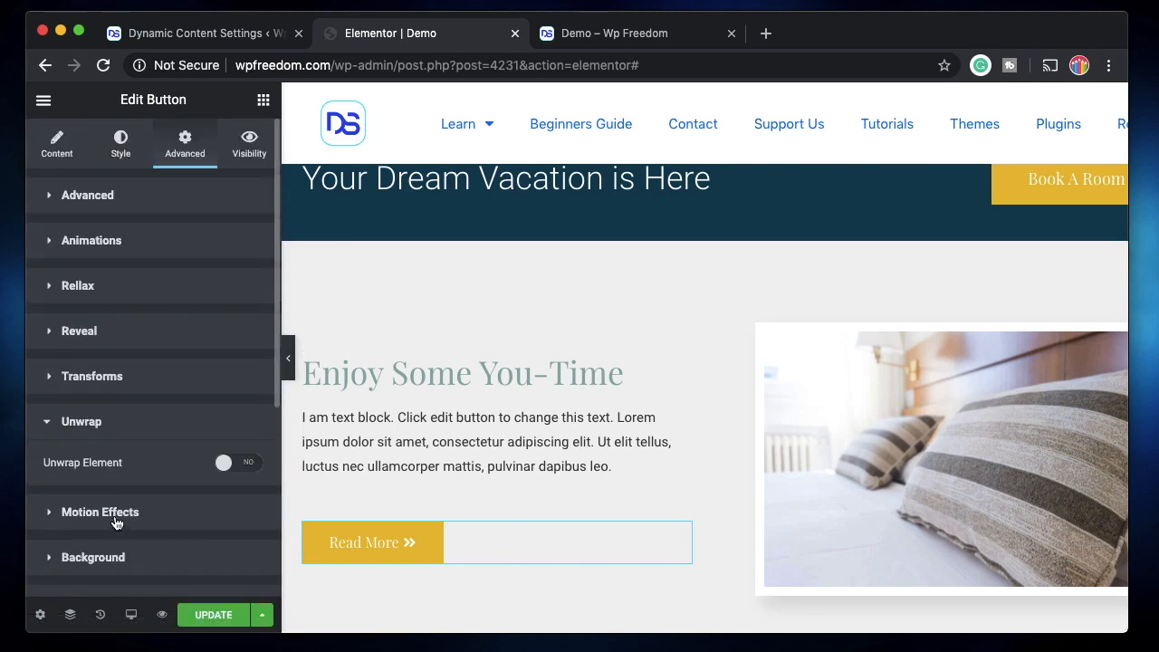
click(243, 464)
click(208, 620)
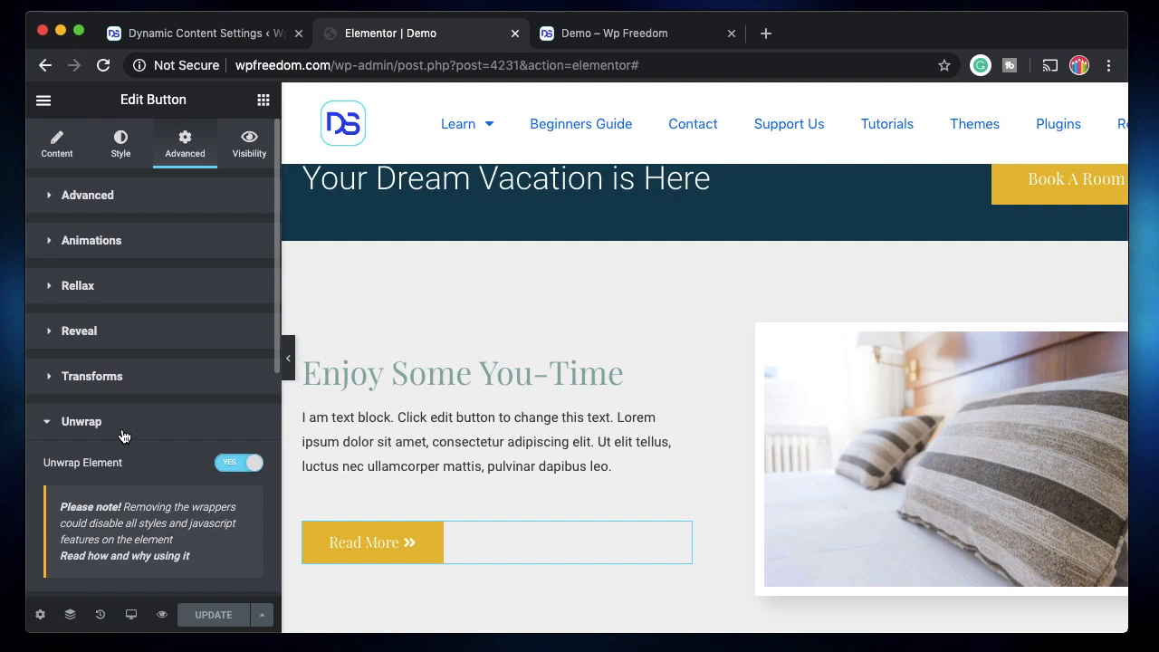
Return to the refreshed Demo preview and find the Read More button in the Enjoy Some You-Time section
click(612, 32)
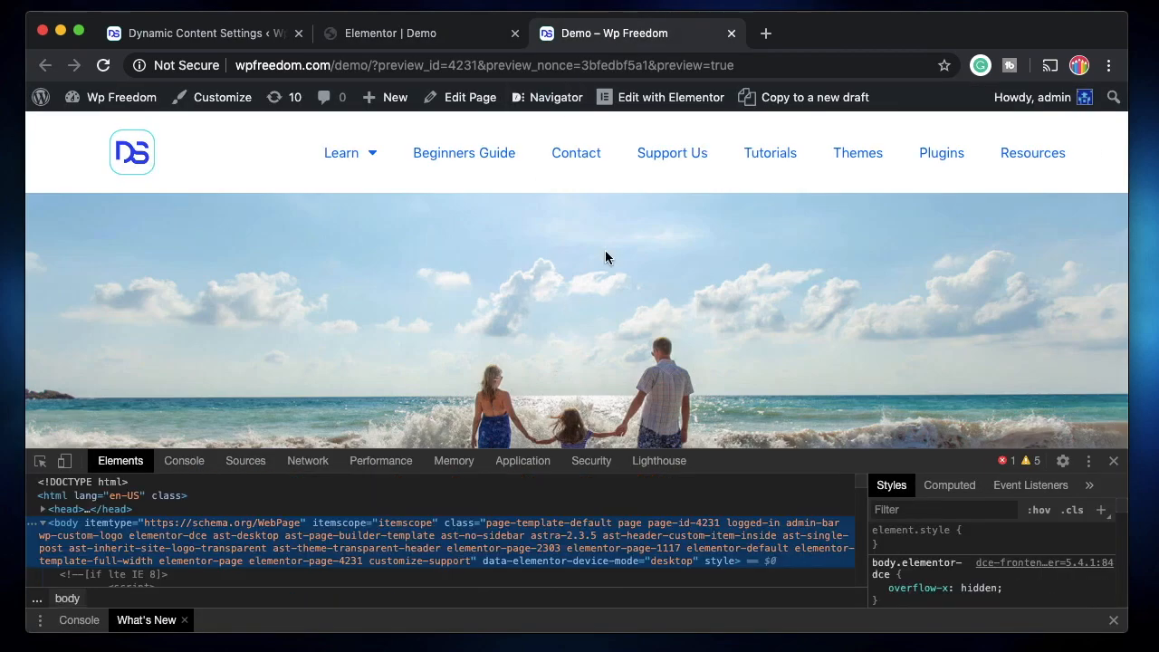
scroll(518, 307, down, 10)
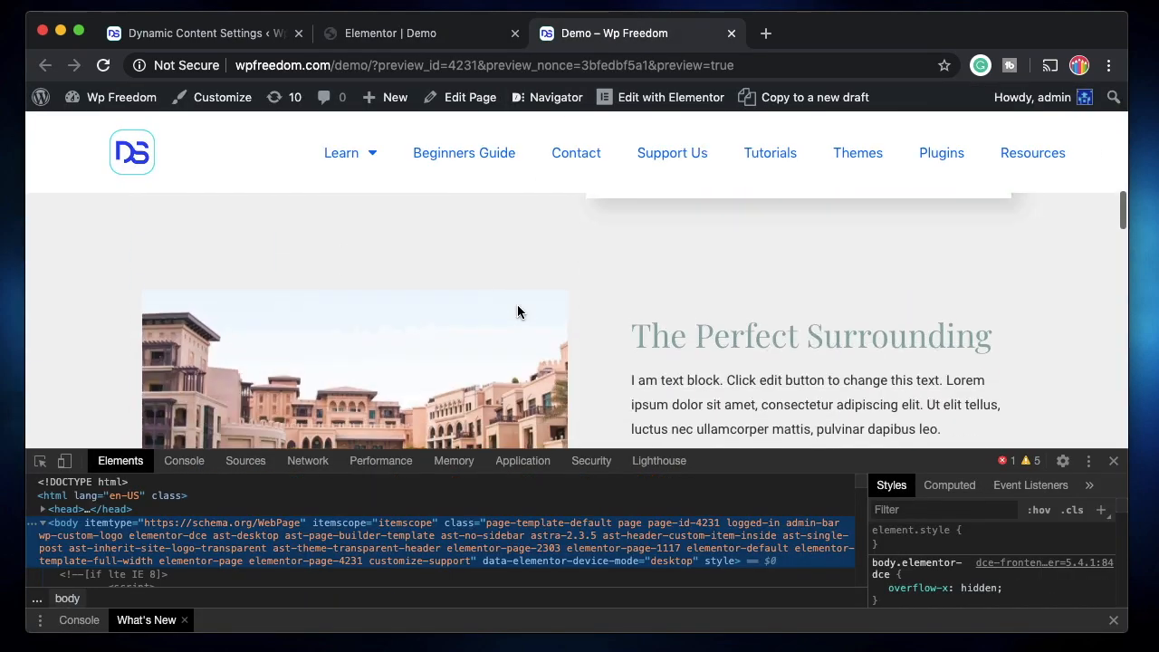
scroll(518, 308, up, 3)
scroll(517, 306, down, 4)
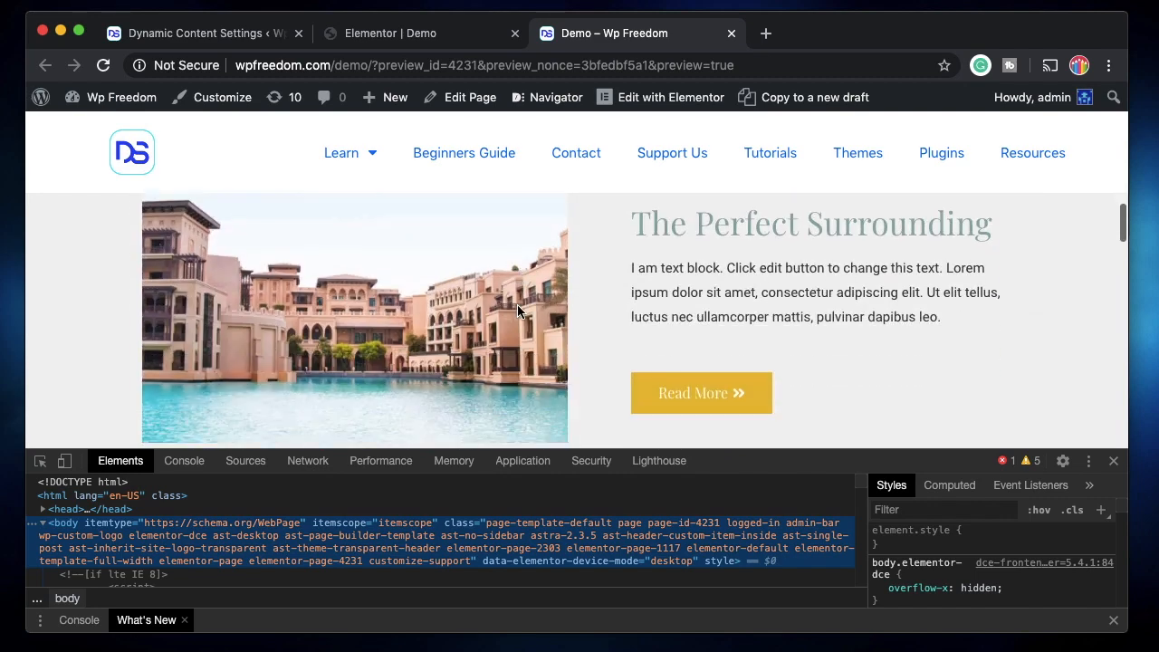
scroll(517, 306, up, 4)
scroll(517, 306, down, 3)
scroll(517, 306, up, 2)
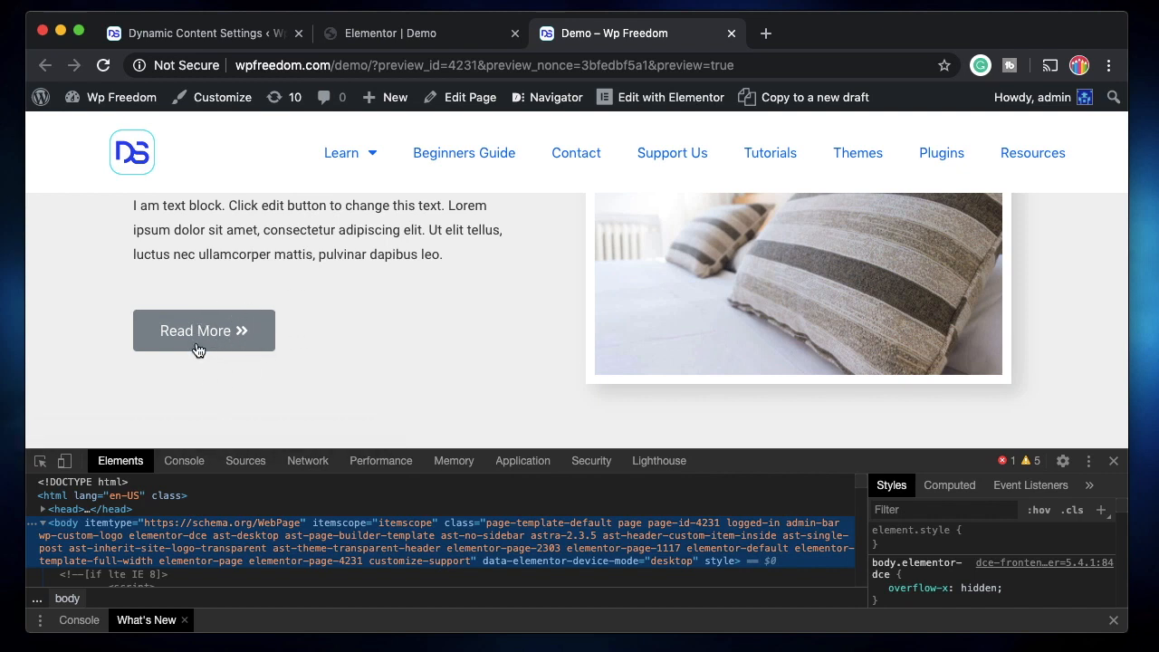
Inspect the unwrapped Read More button's HTML, examine its remaining wrappers and close the developer tools
click(40, 460)
click(260, 331)
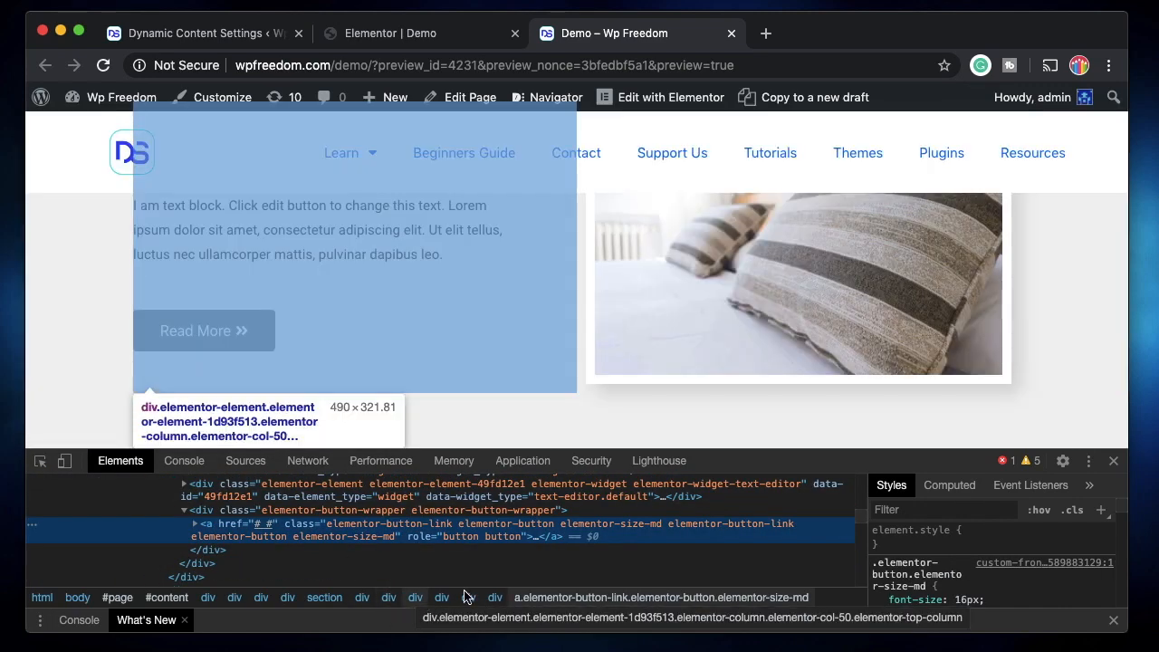
click(40, 460)
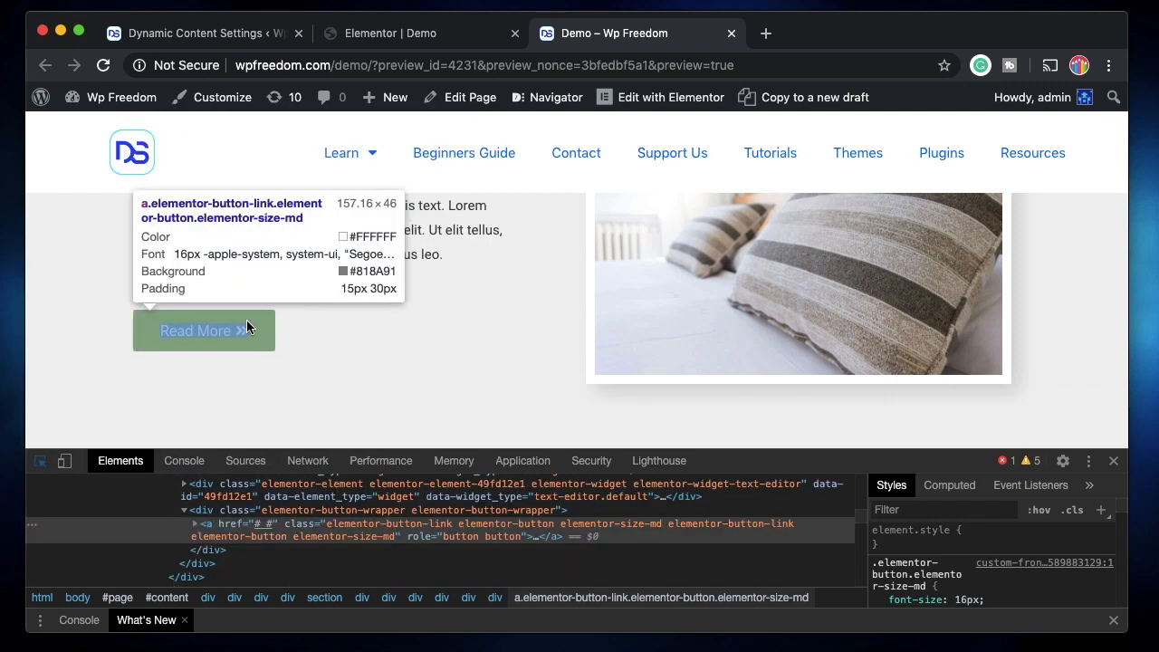
click(259, 327)
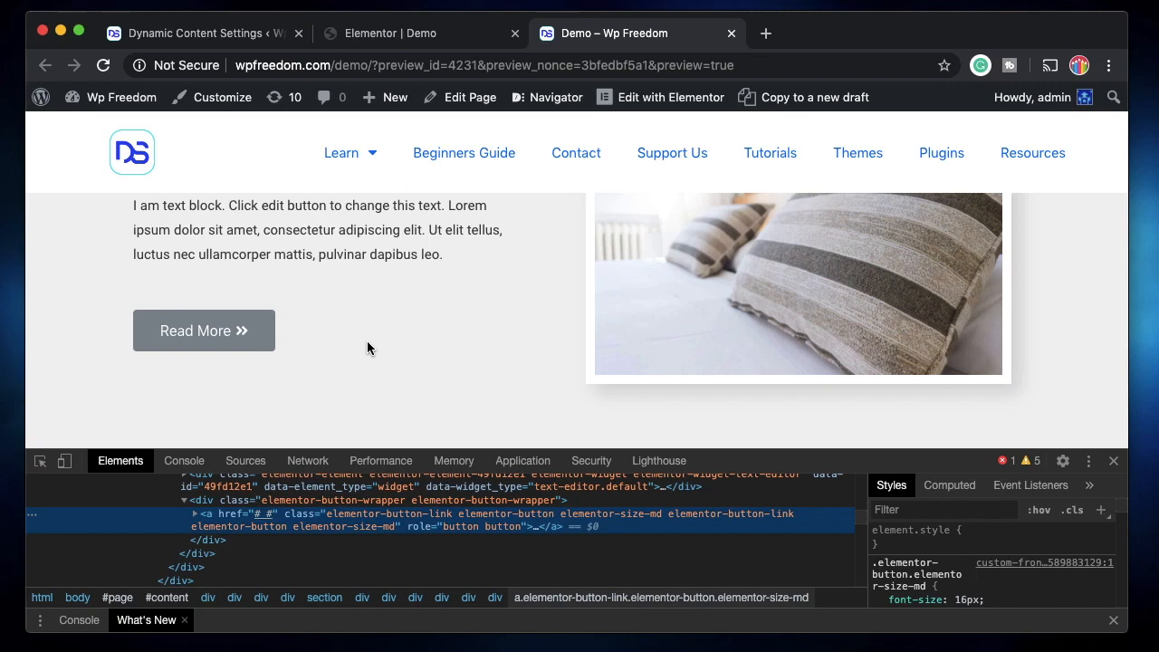
click(1113, 460)
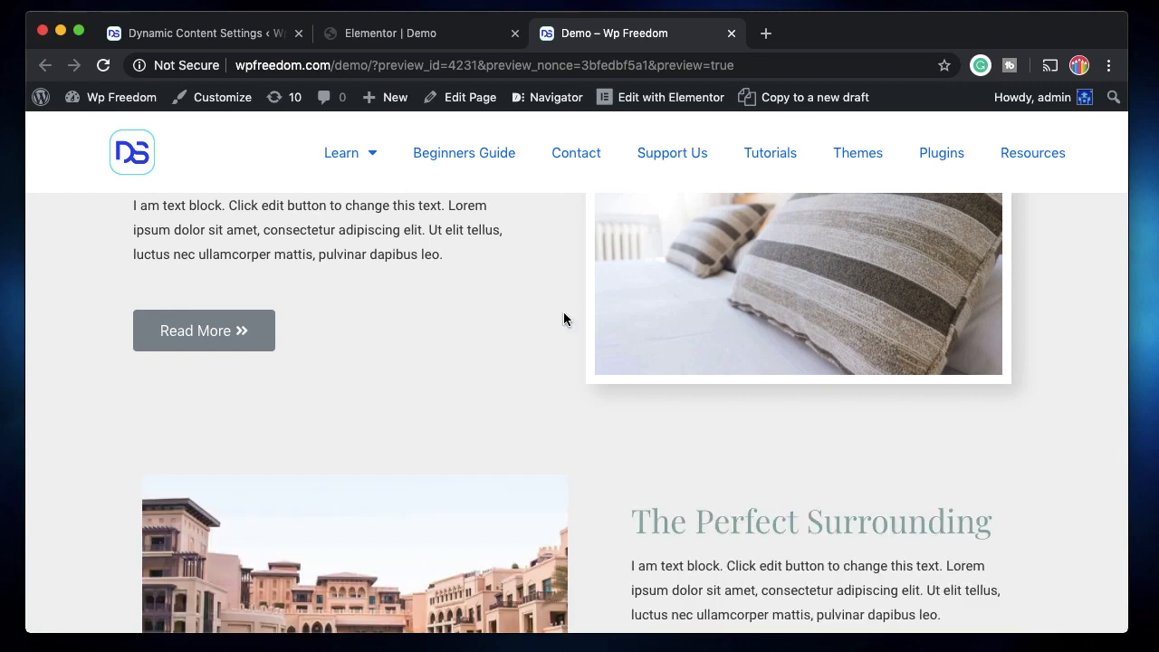
Look through the Demo page's sections in the Elementor editor, examining the images and buttons that unwrapping can apply to
click(455, 36)
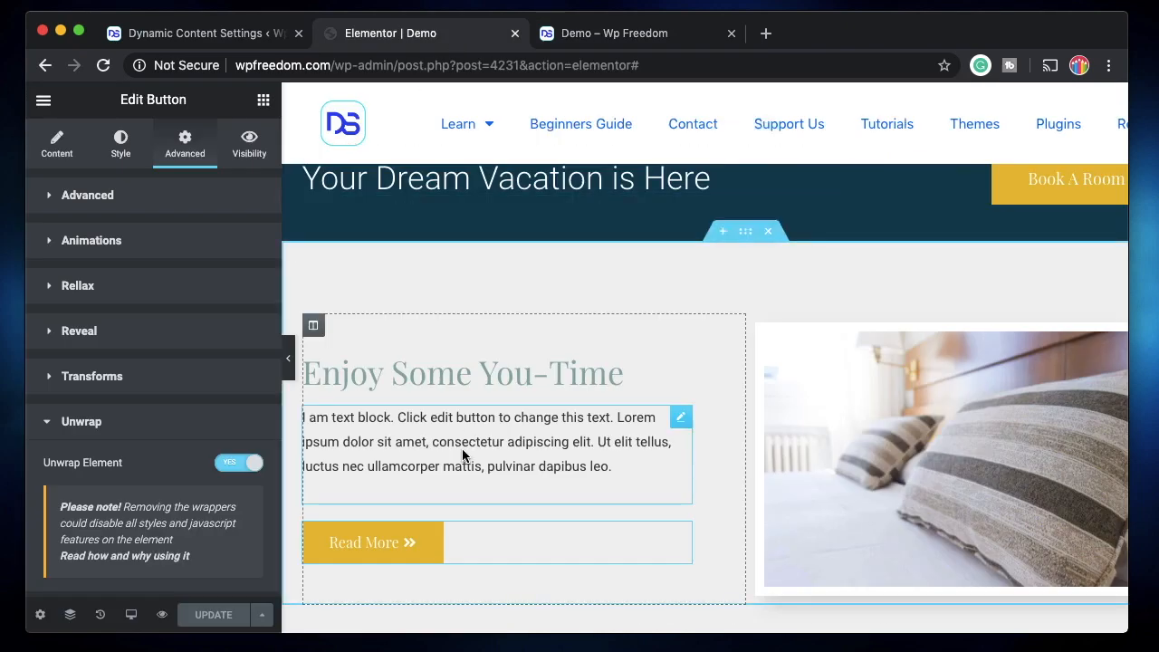
scroll(456, 543, down, 2)
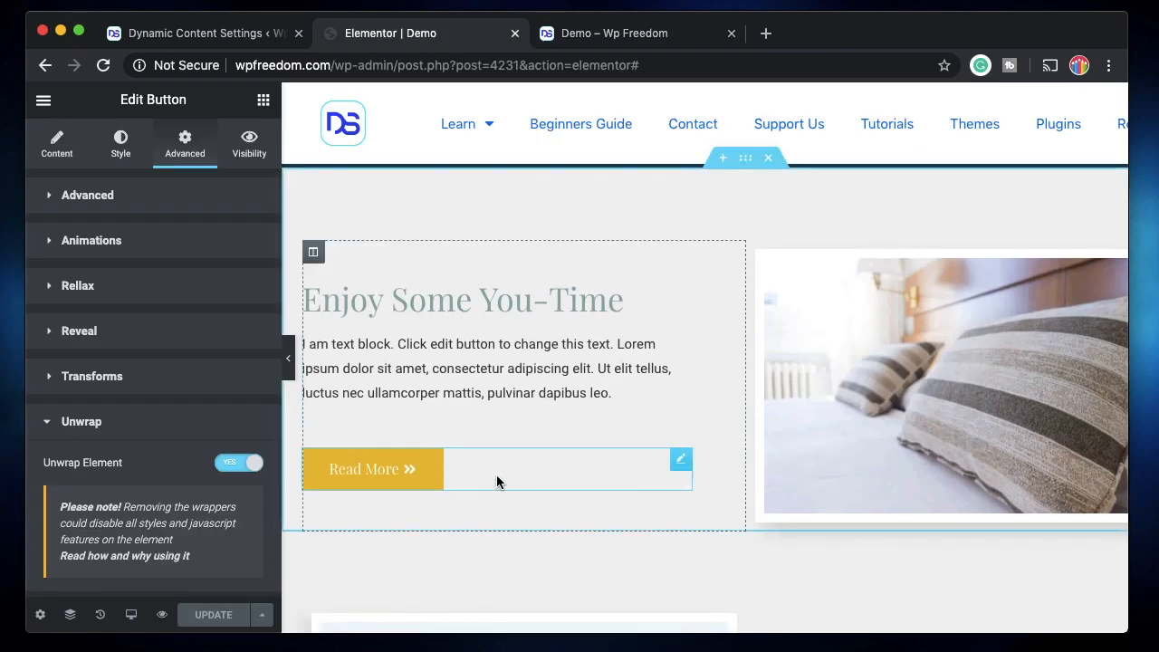
scroll(479, 443, up, 5)
scroll(552, 372, up, 8)
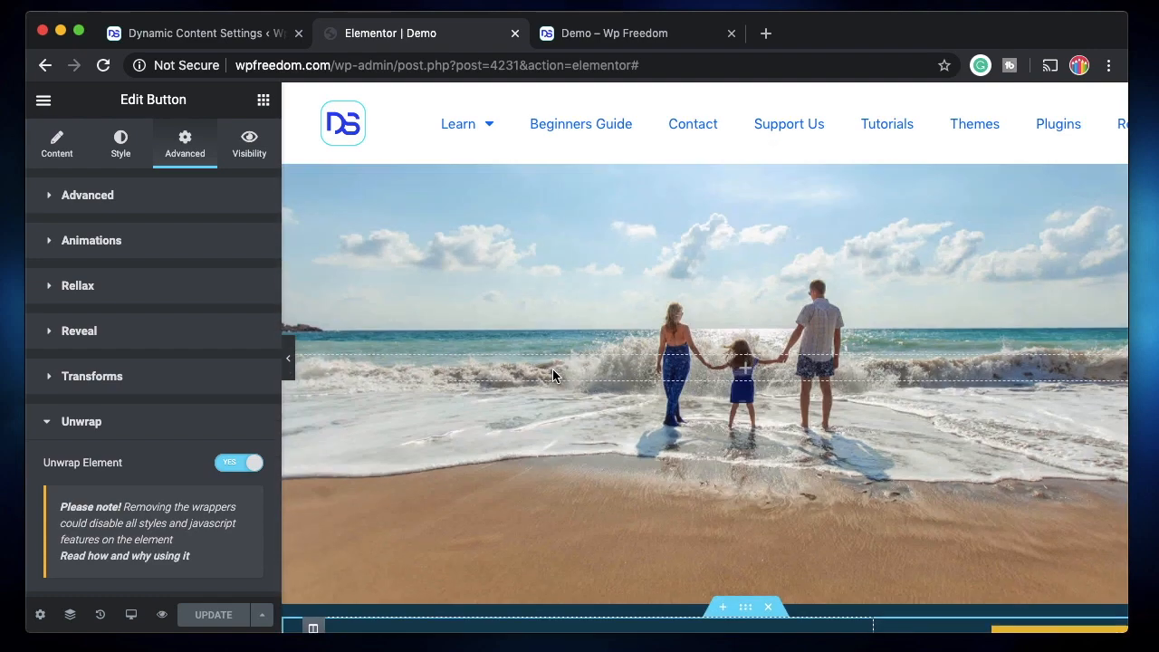
scroll(552, 371, down, 15)
scroll(552, 375, down, 3)
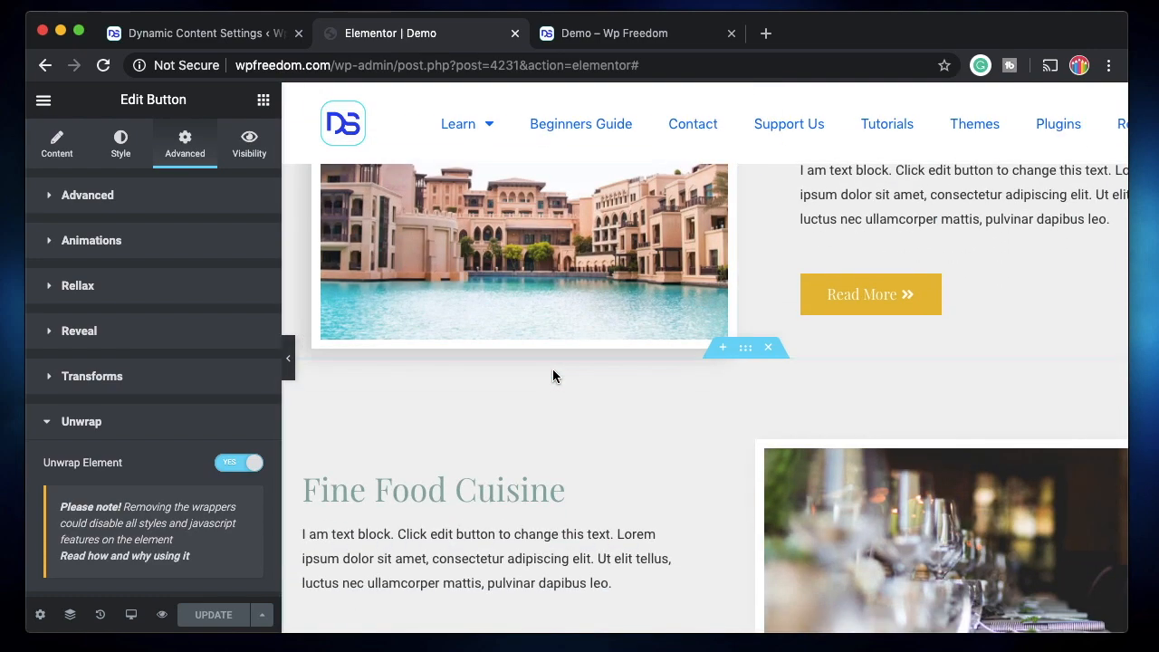
scroll(553, 375, down, 2)
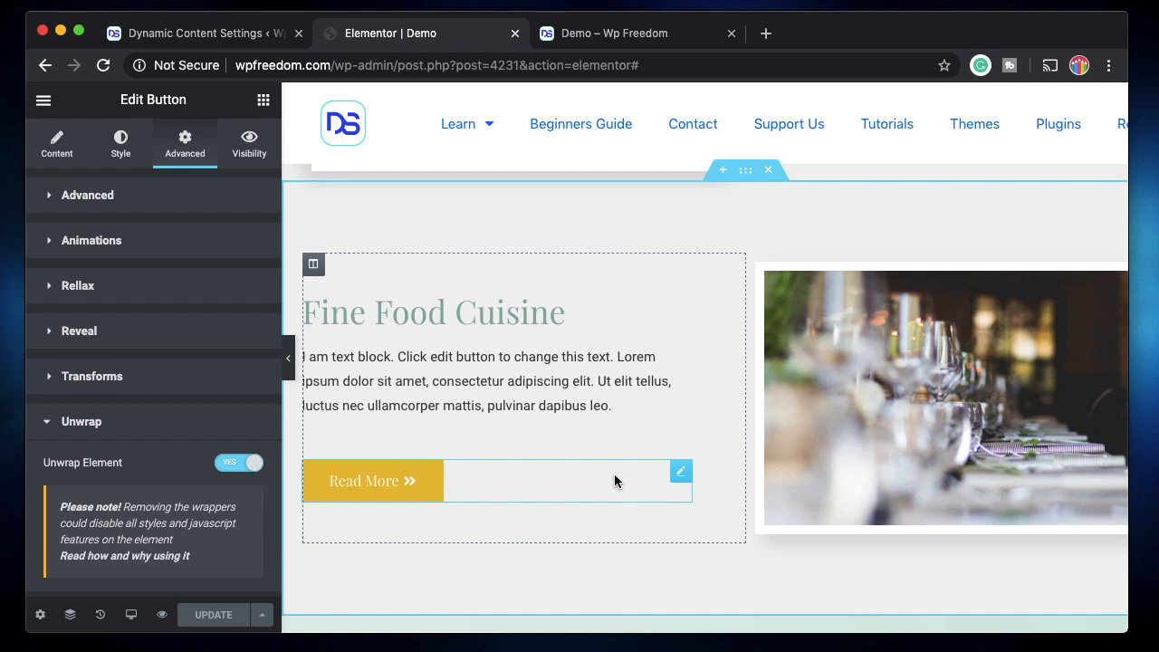
scroll(638, 380, up, 5)
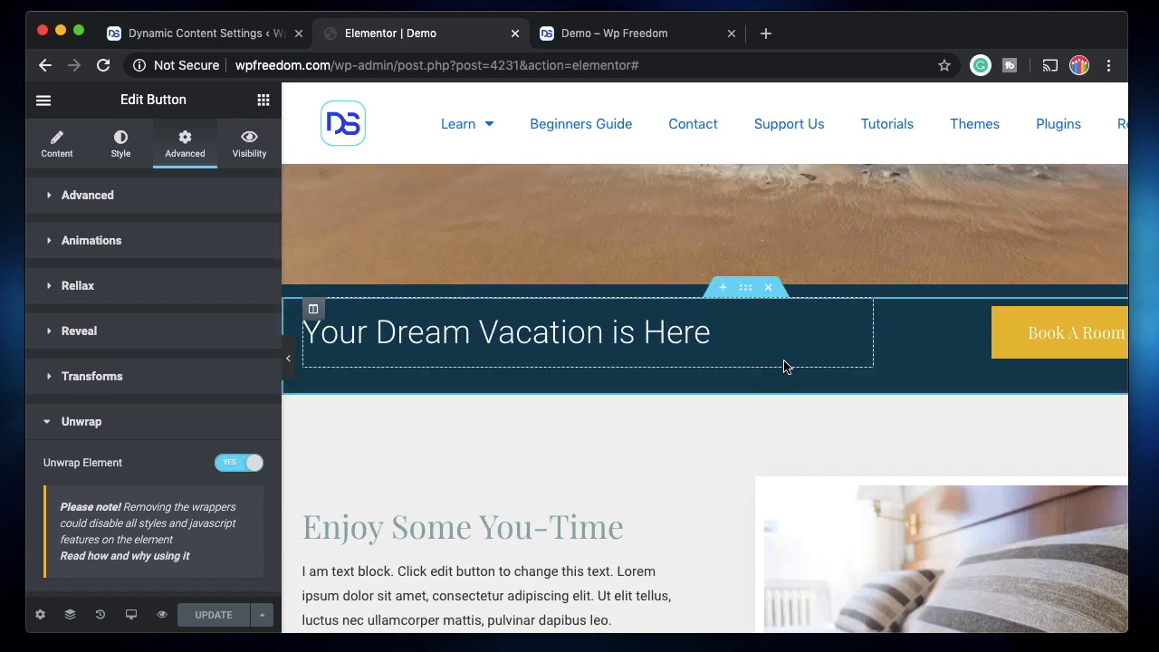
scroll(780, 440, up, 5)
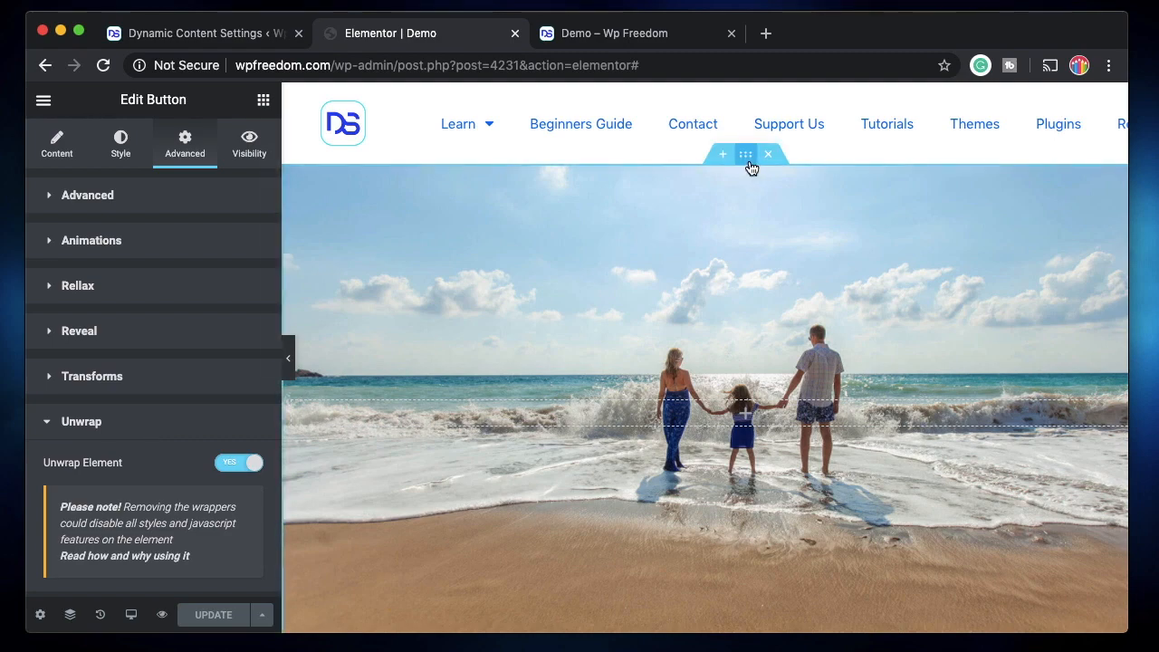
scroll(682, 374, down, 5)
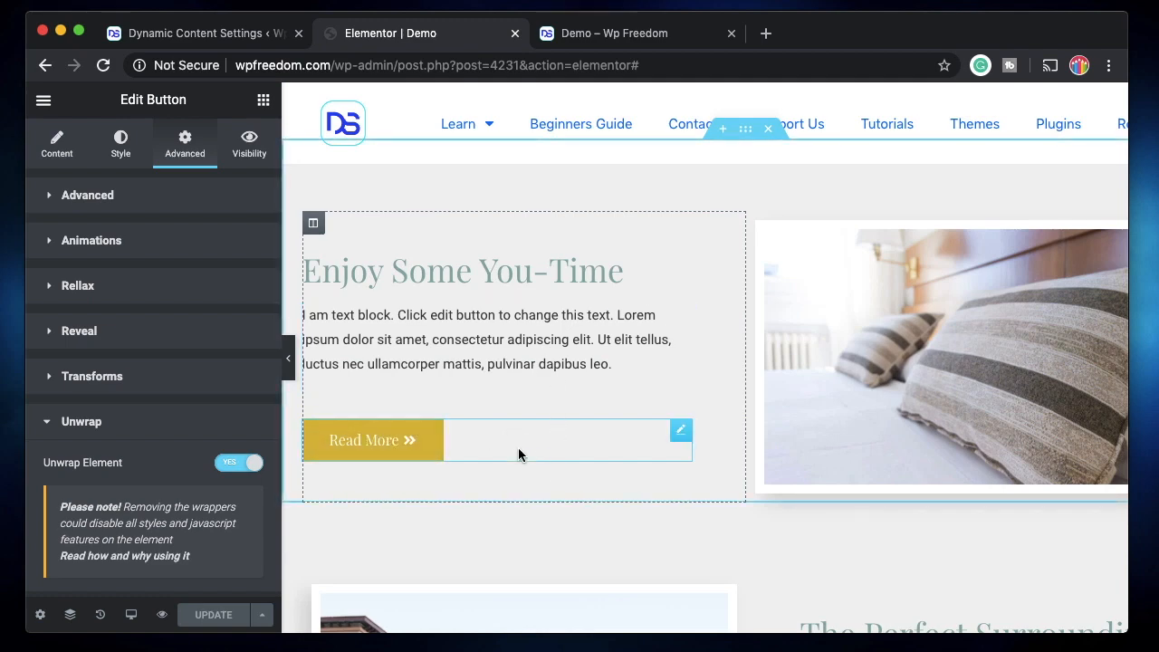
scroll(518, 449, down, 4)
scroll(518, 454, down, 1)
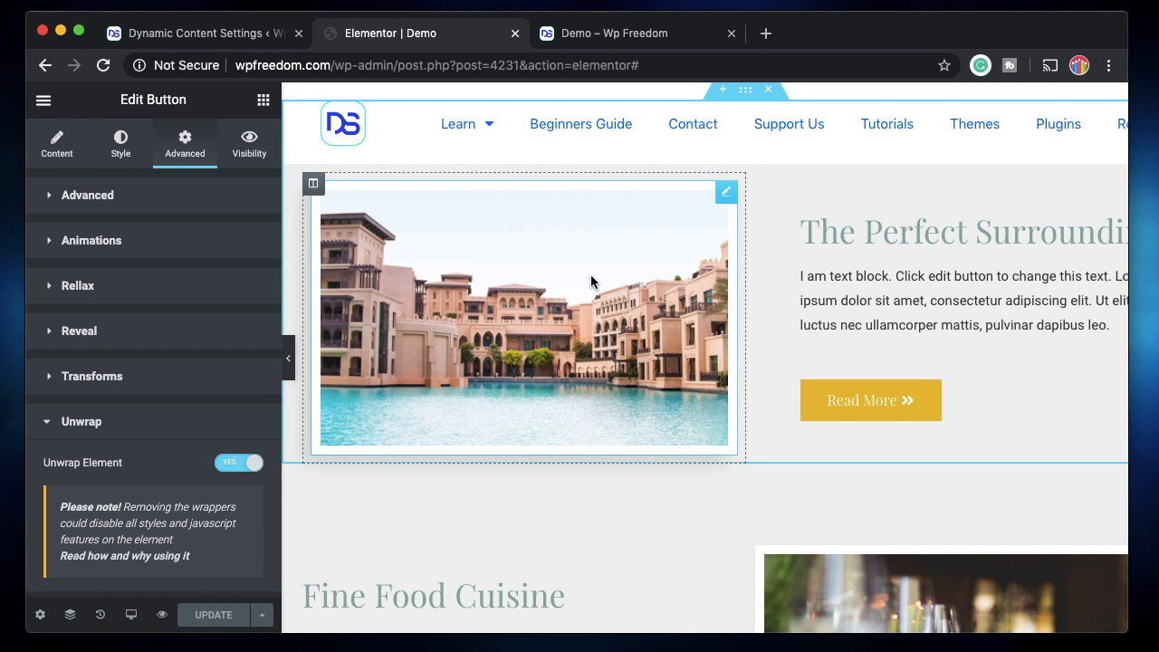
Return to the Dynamic Content extension settings and find the Unwrap extension
click(238, 33)
scroll(515, 418, up, 1)
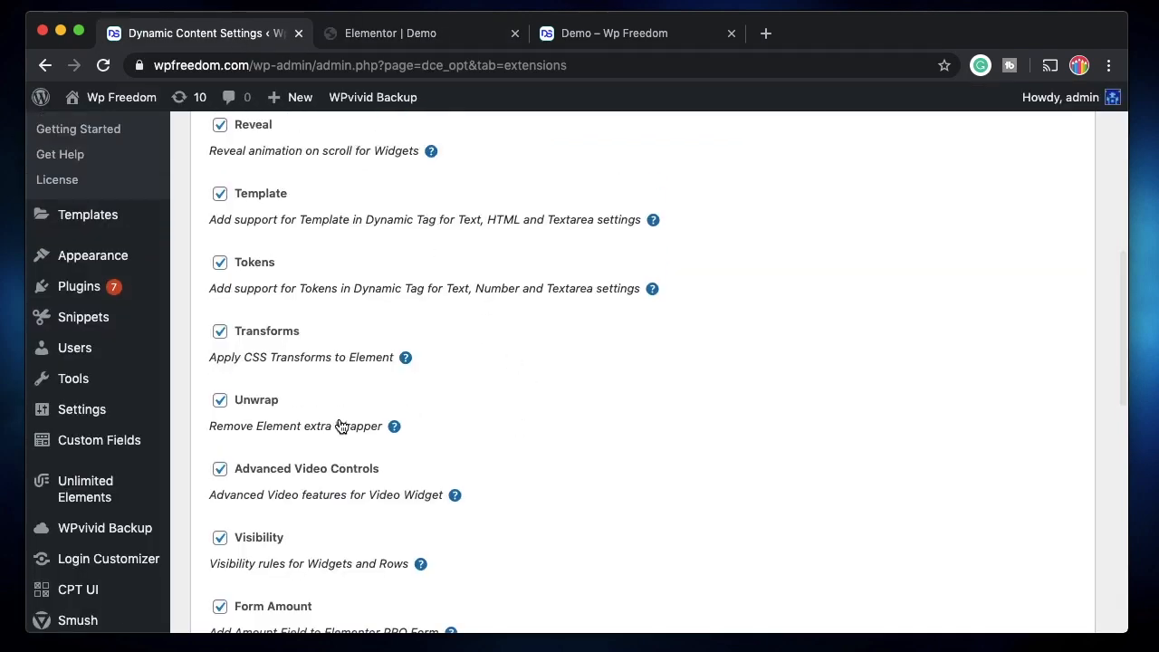